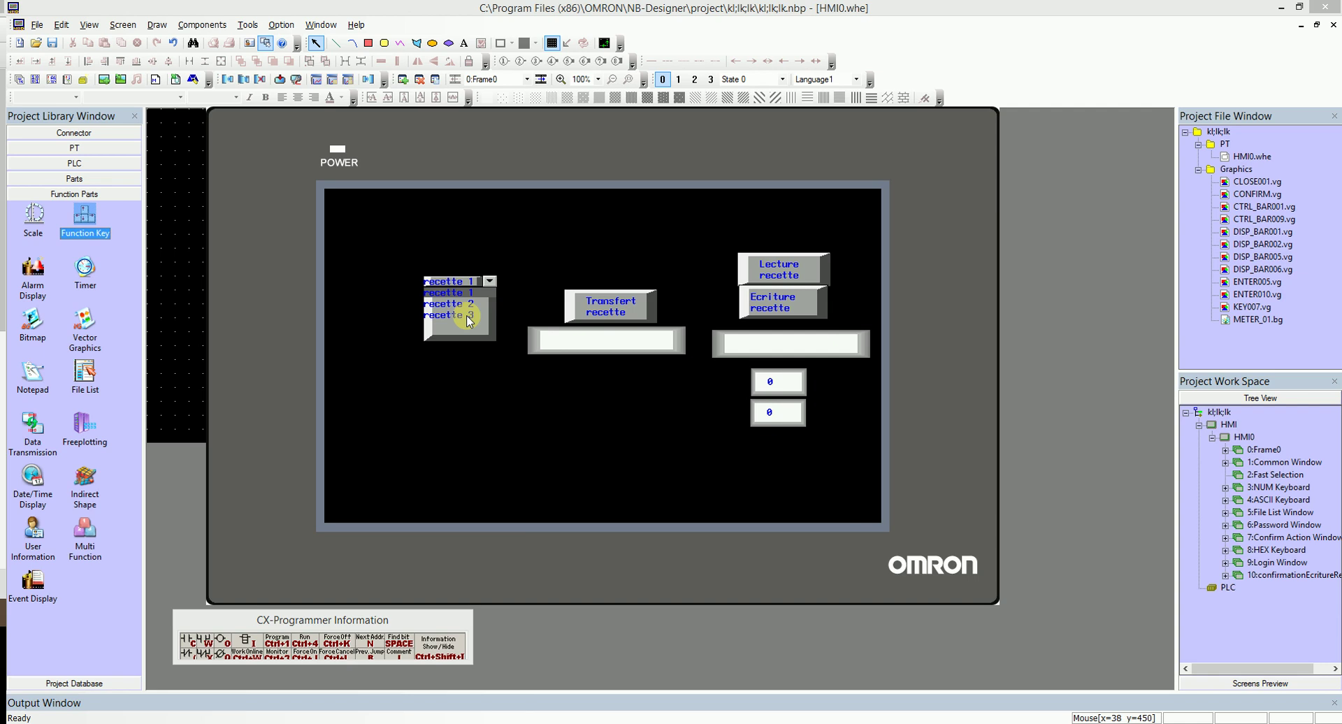
Step: Test the recipe drop-down list in the running simulation by choosing recette 3, recette 2 and recette 1 in turn
{"action": "left_click", "coordinate": [468, 318]}
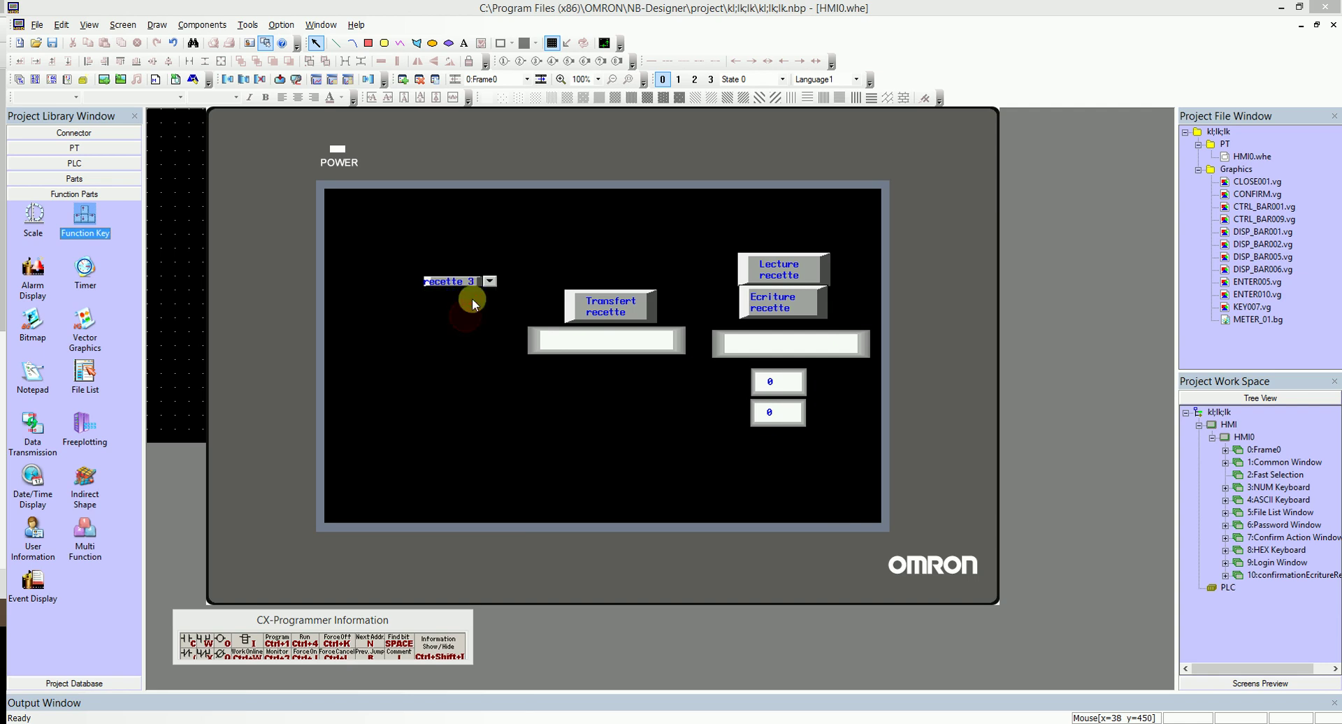
{"action": "left_click", "coordinate": [490, 281]}
{"action": "left_click", "coordinate": [451, 304]}
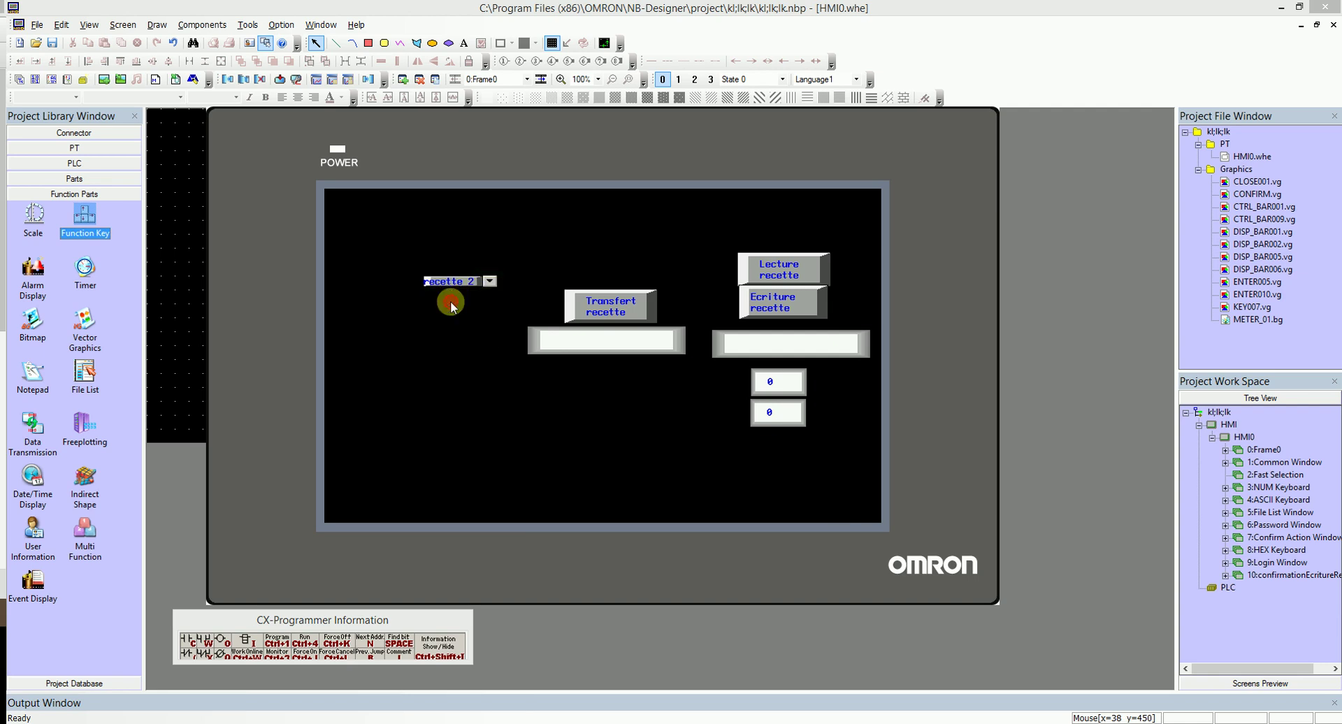
{"action": "left_click", "coordinate": [489, 281]}
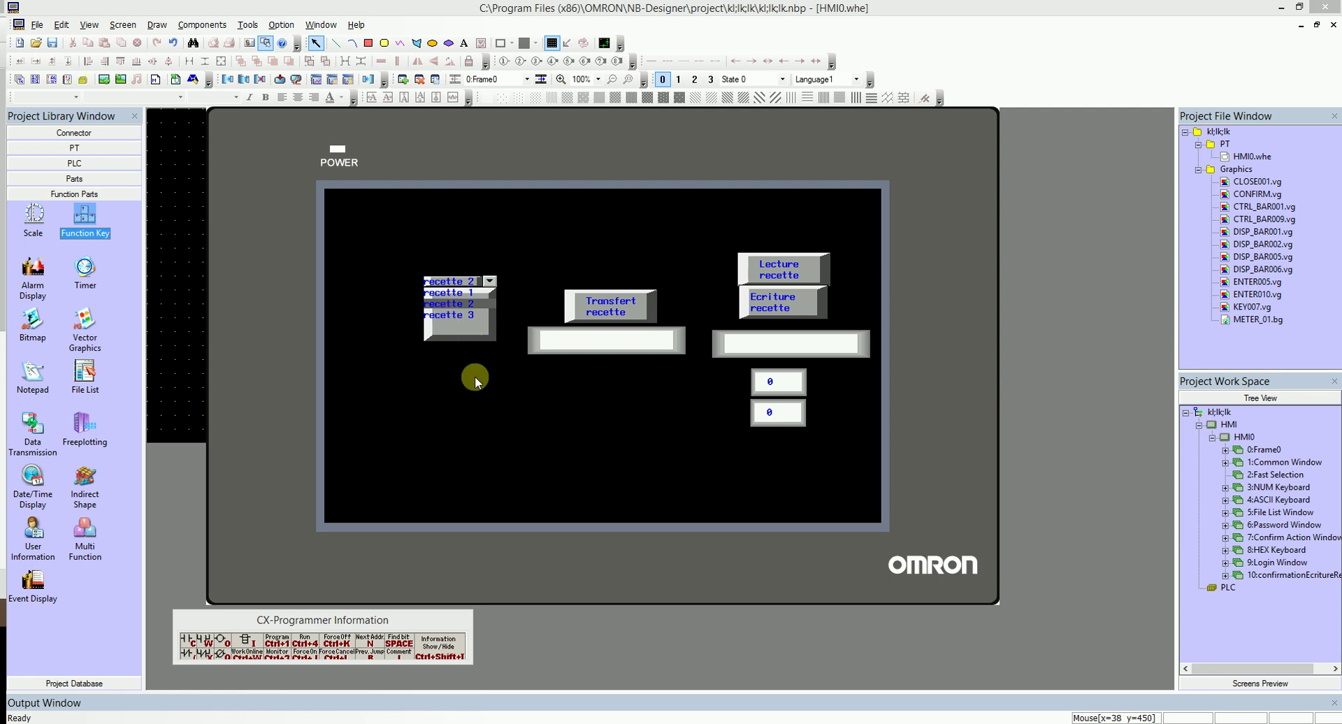
{"action": "left_click", "coordinate": [460, 294]}
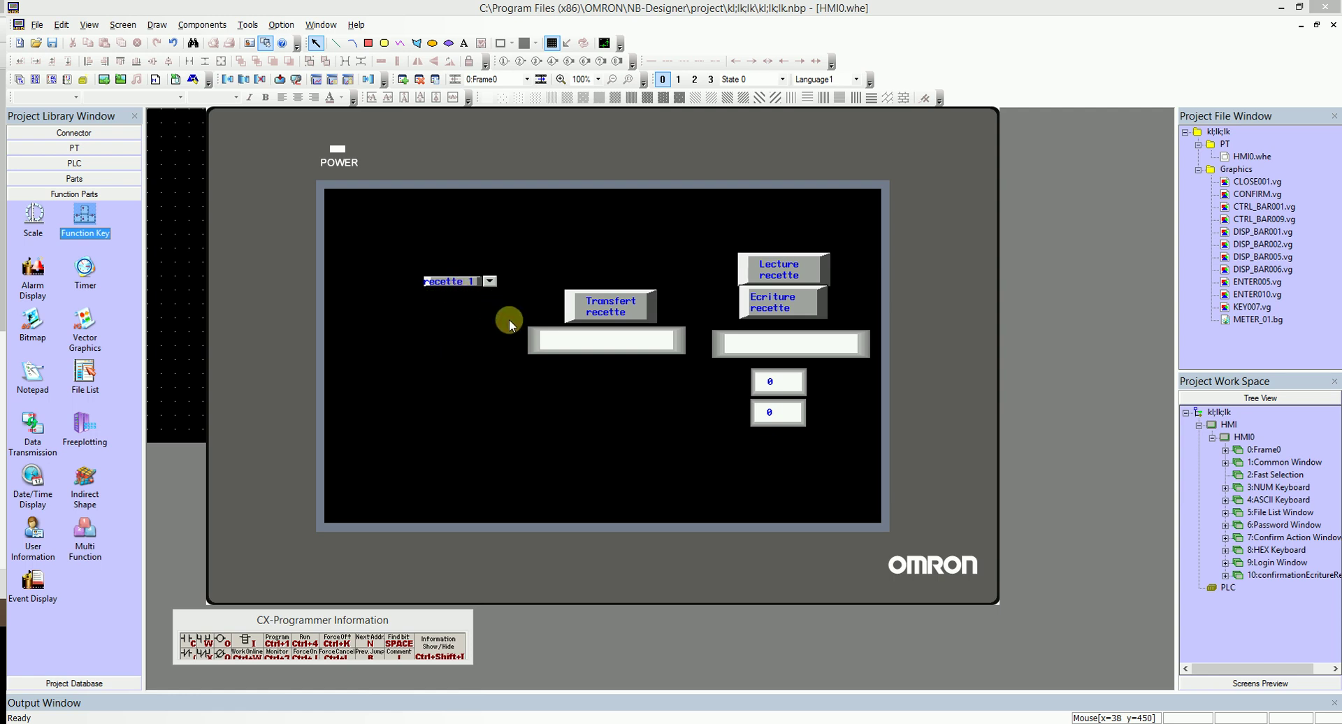
Step: Run the recipe transfer for recette 1 and again for recette 2, and close the simulation
{"action": "left_click", "coordinate": [594, 313]}
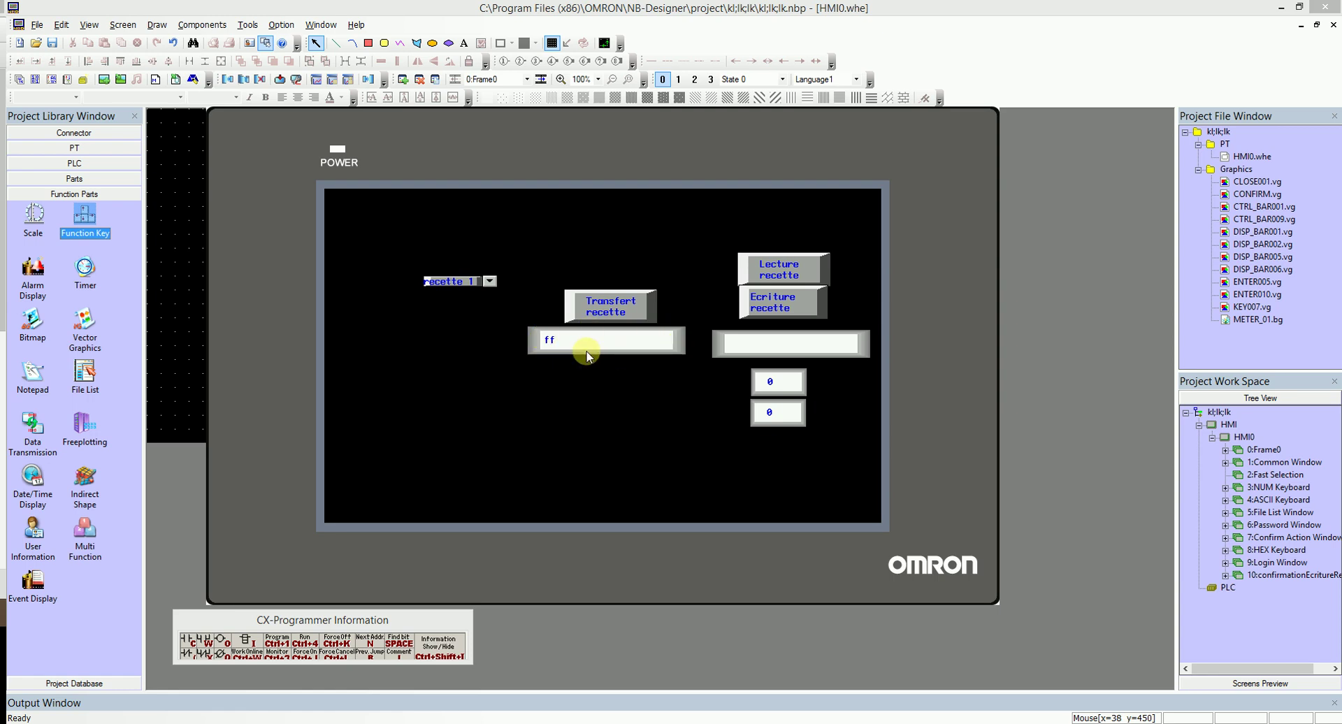
{"action": "left_click", "coordinate": [488, 282]}
{"action": "left_click", "coordinate": [468, 303]}
{"action": "left_click", "coordinate": [593, 306]}
{"action": "right_click", "coordinate": [263, 404]}
{"action": "left_click", "coordinate": [332, 416]}
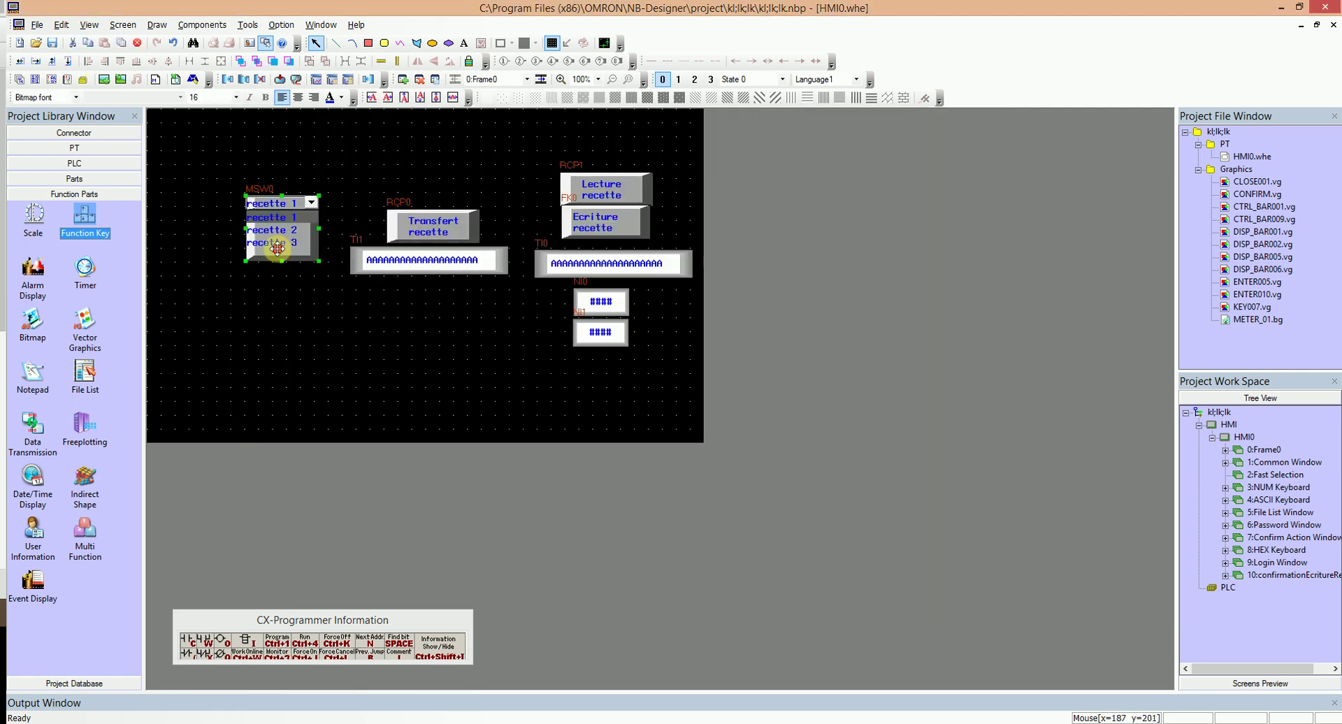
Step: Place a function key with the default settings just below the recipe drop-down list on Frame0
{"action": "left_click", "coordinate": [274, 328]}
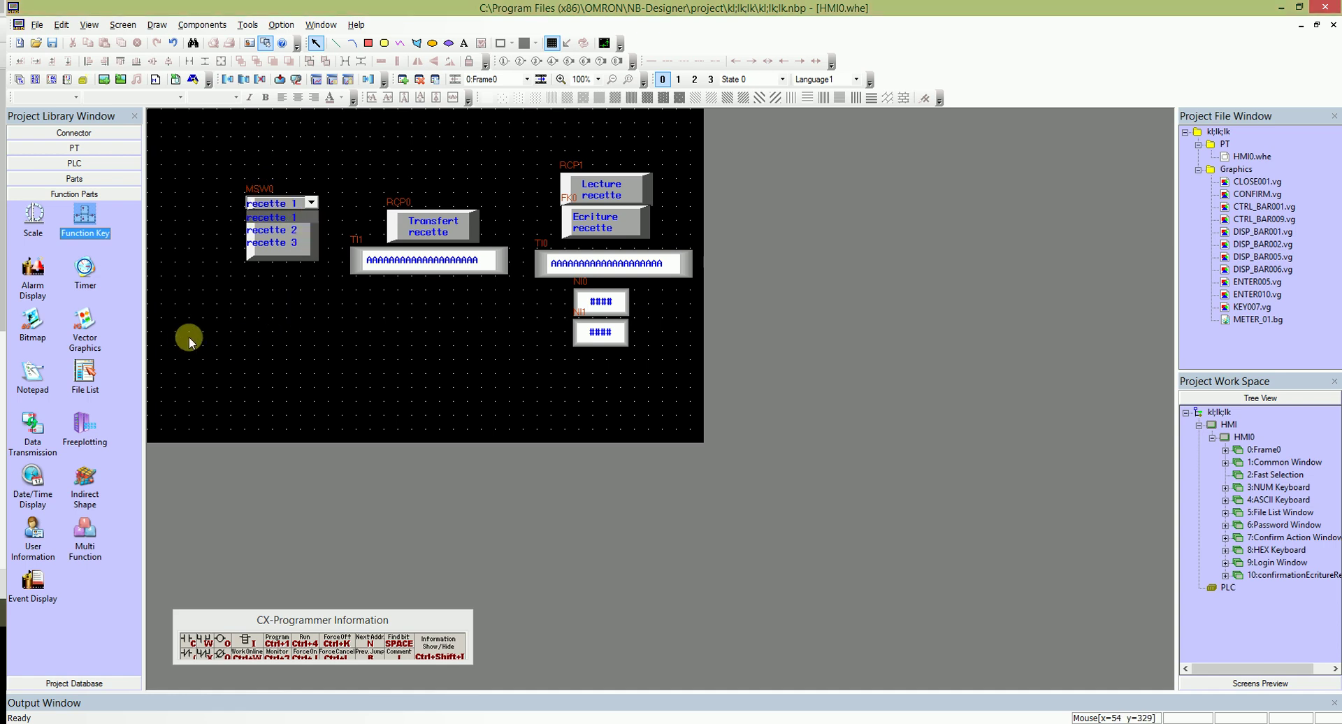
{"action": "left_click_drag", "start_coordinate": [79, 213], "coordinate": [251, 299]}
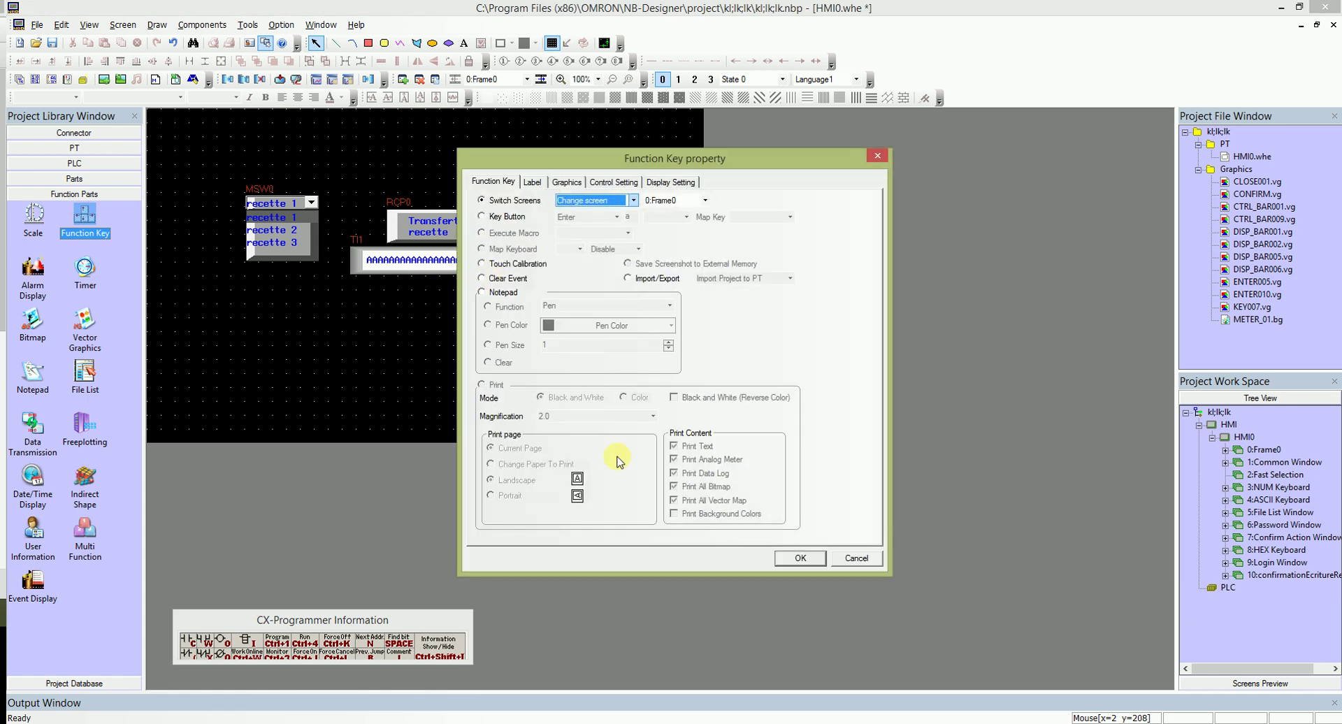
{"action": "left_click", "coordinate": [778, 557]}
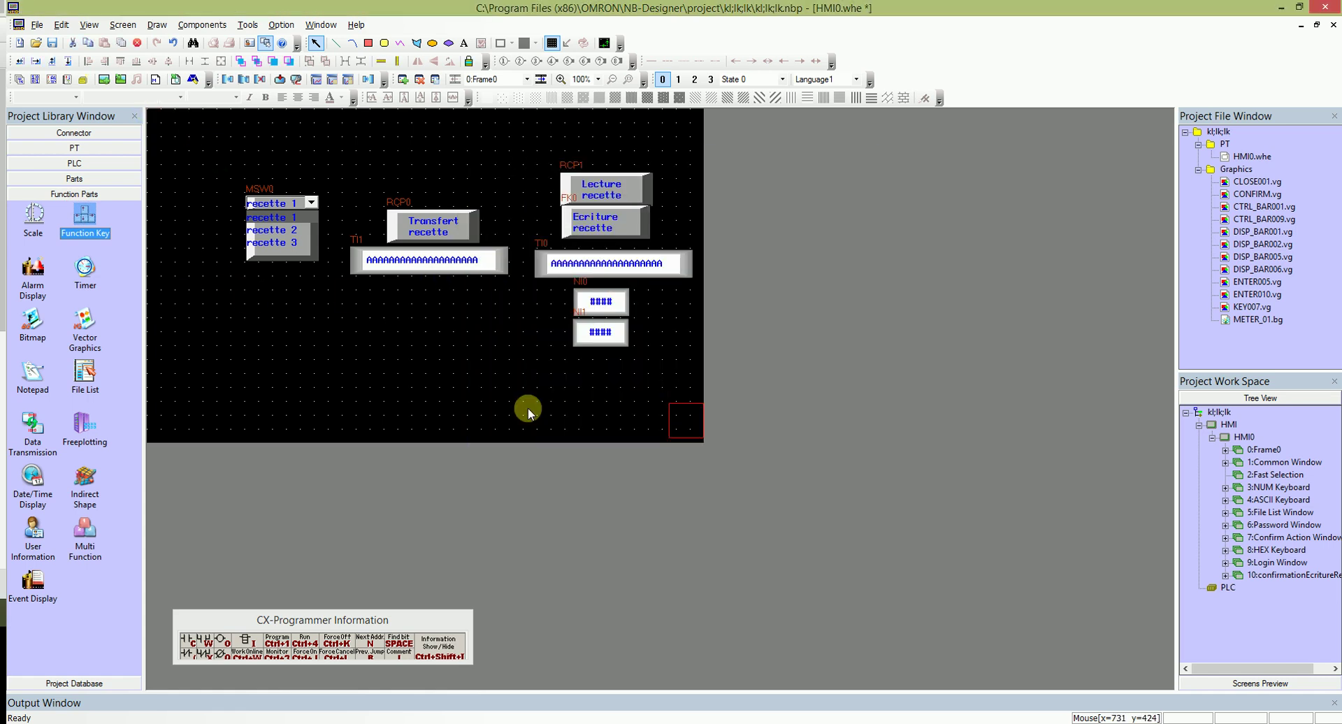
{"action": "left_click", "coordinate": [244, 284]}
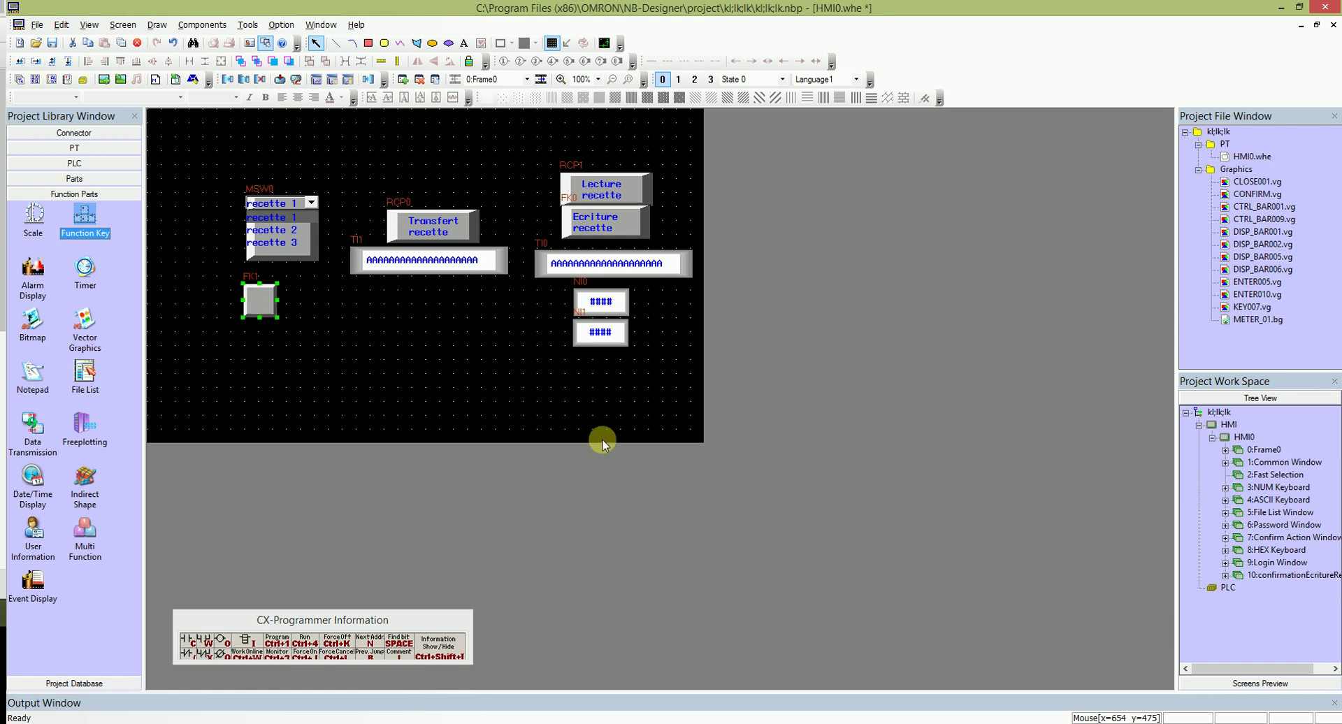
Step: Add a new screen named SelectionRecette to HMI0 at the end position
{"action": "double_click", "coordinate": [1245, 437]}
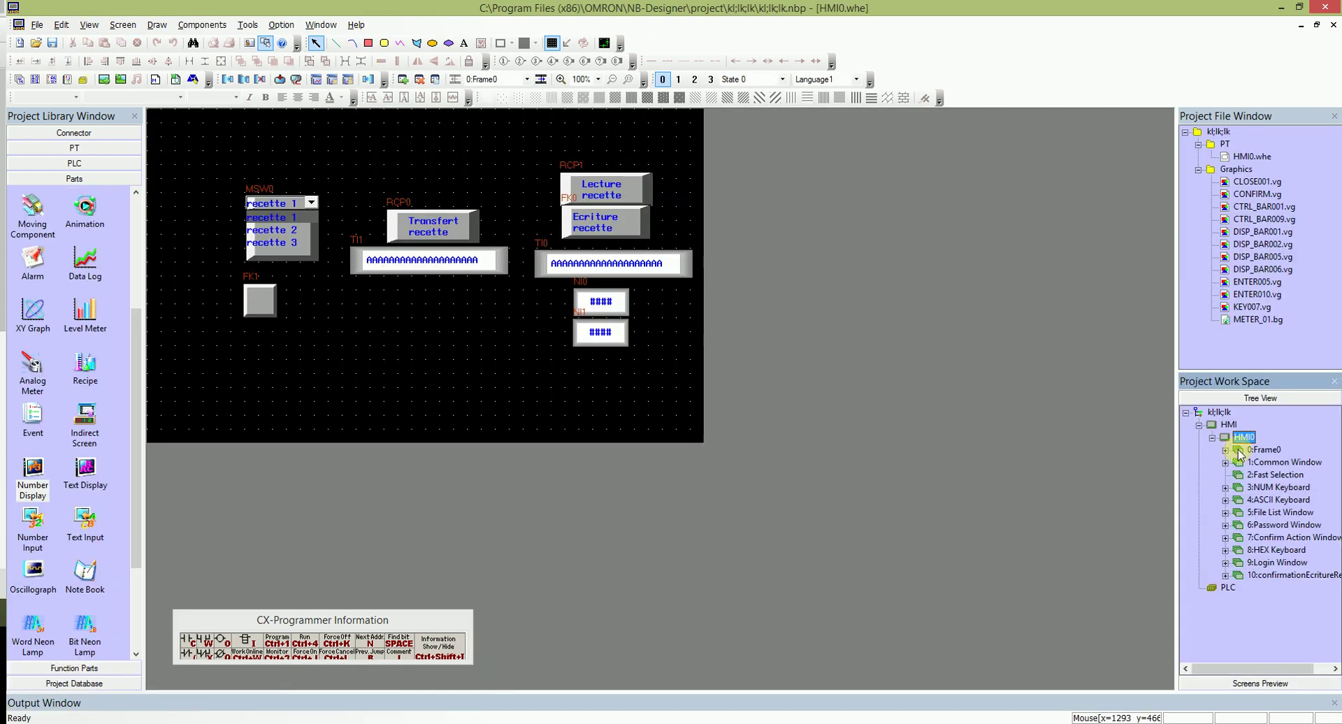
{"action": "right_click", "coordinate": [1241, 436]}
{"action": "left_click", "coordinate": [1283, 444]}
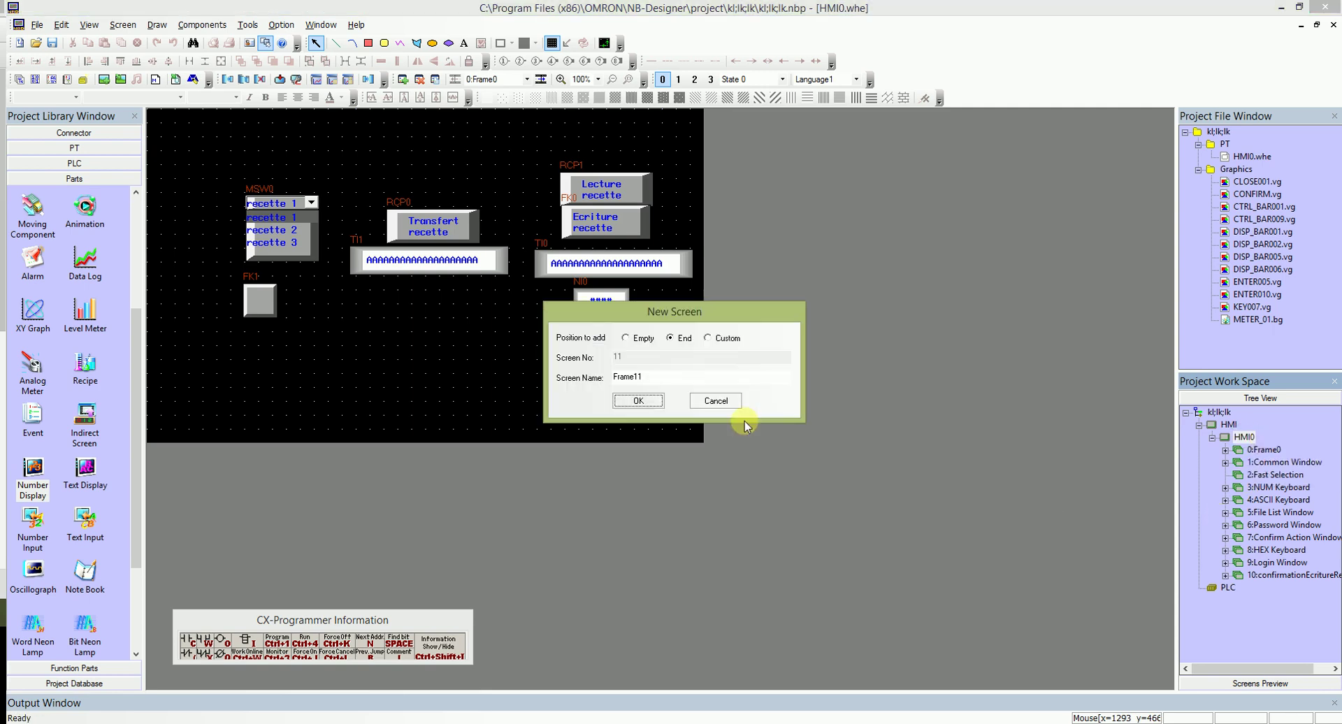
{"action": "type", "text": "SelectionRec"}
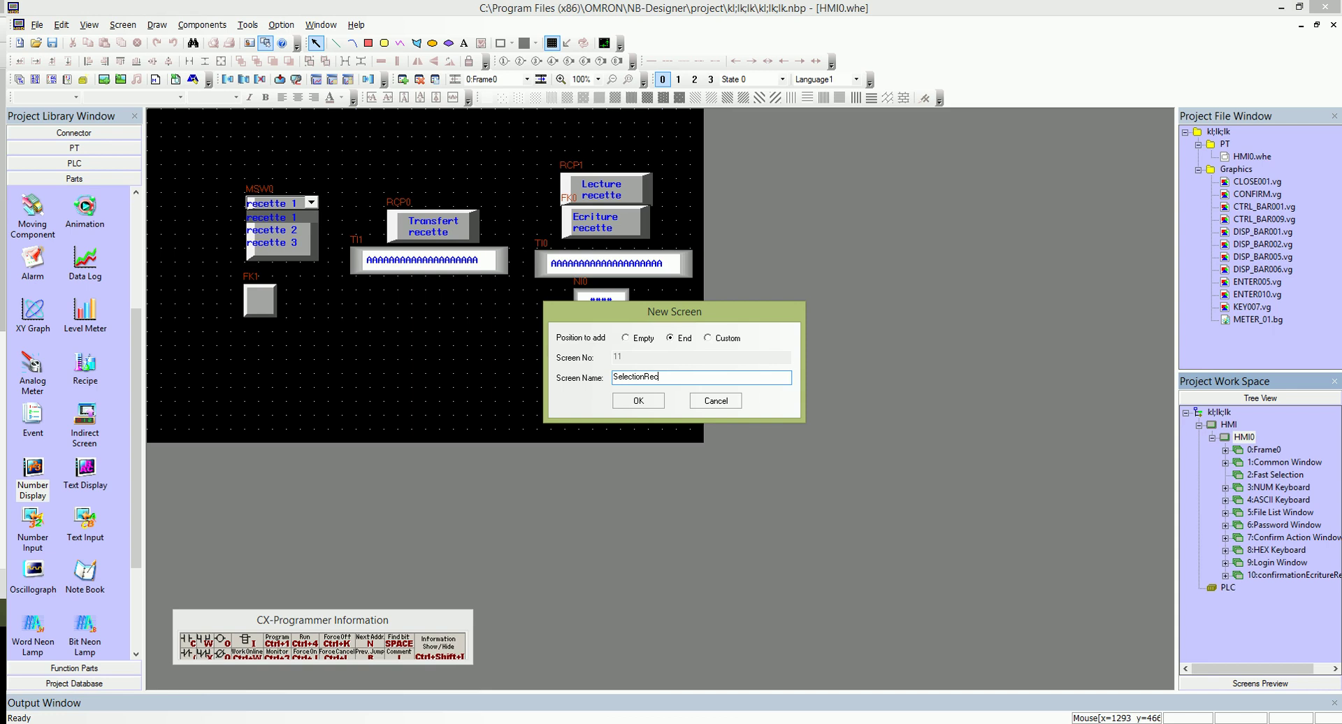
{"action": "type", "text": "ette"}
{"action": "key", "text": "Return"}
Step: In the SelectionRecette screen properties, set the size to 200 by 200 and the position to X 300, Y 120
{"action": "right_click", "coordinate": [581, 329]}
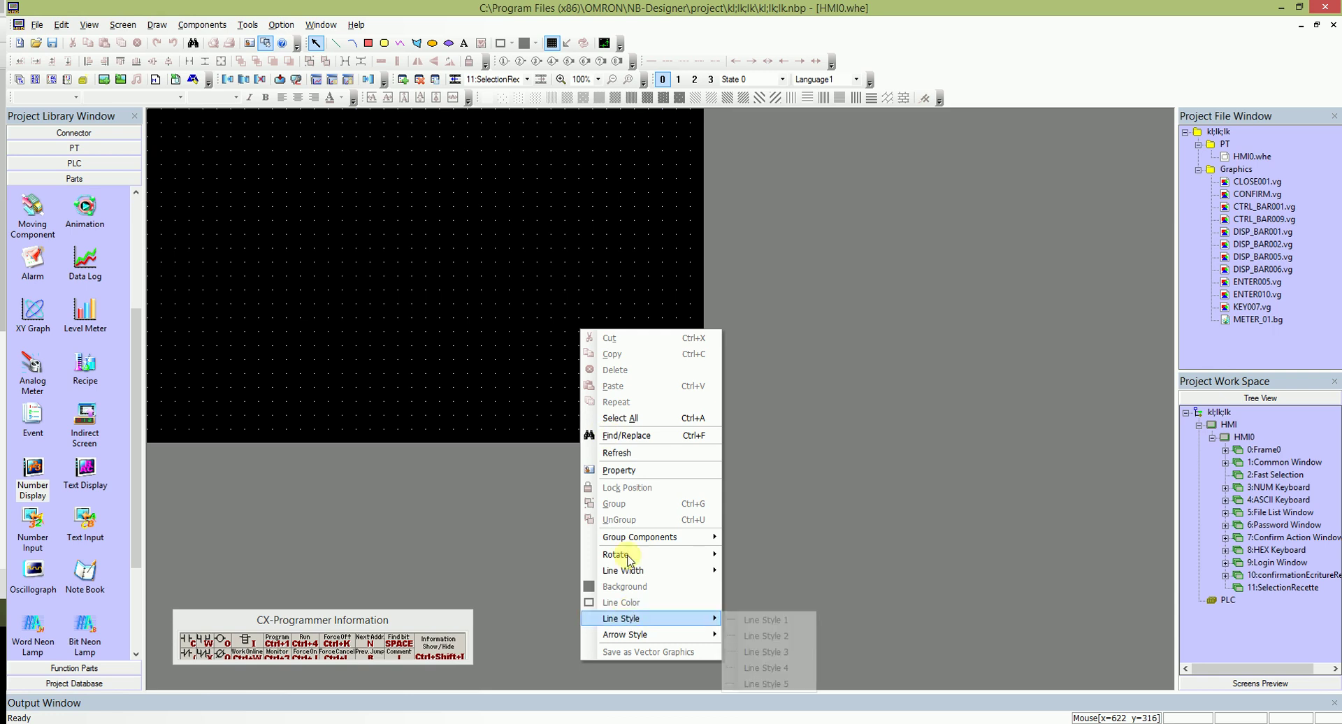
{"action": "left_click", "coordinate": [619, 471]}
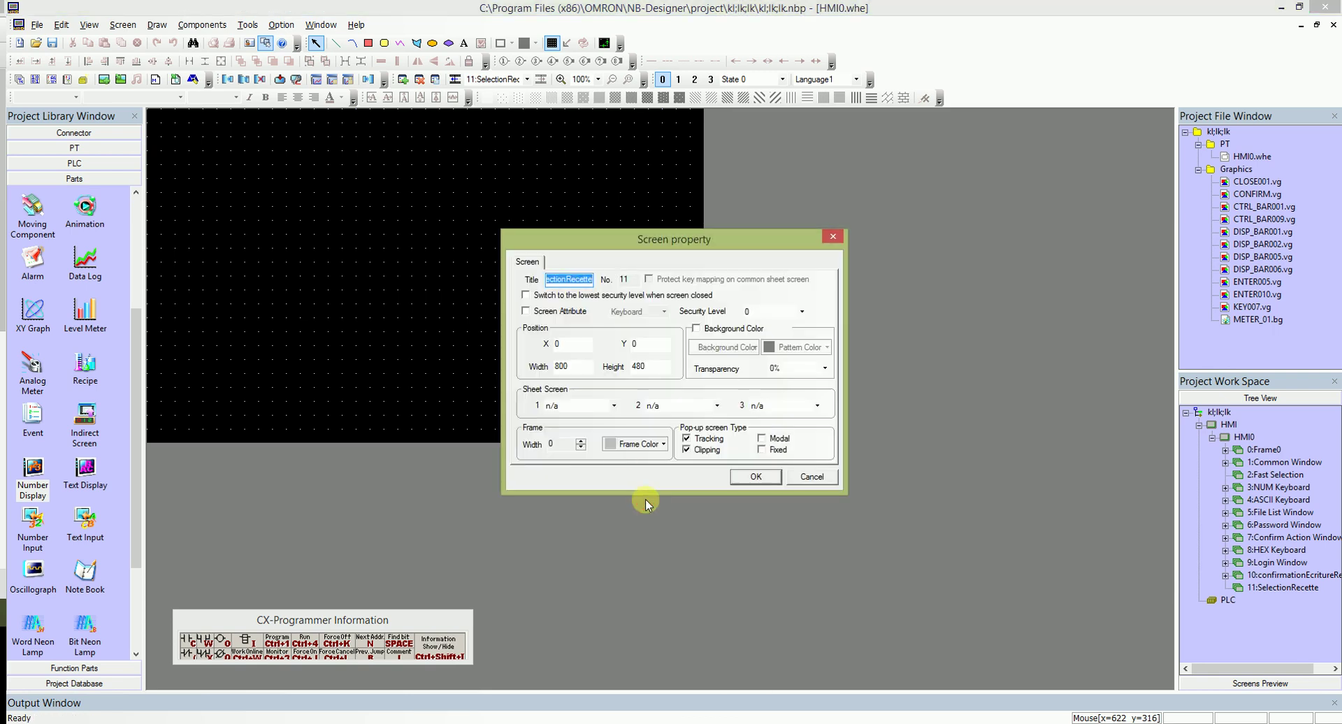
{"action": "left_click", "coordinate": [569, 367]}
{"action": "double_click", "coordinate": [566, 366]}
{"action": "left_click", "coordinate": [555, 446]}
{"action": "type", "text": "200"}
{"action": "double_click", "coordinate": [647, 360]}
{"action": "double_click", "coordinate": [653, 366]}
{"action": "double_click", "coordinate": [562, 344]}
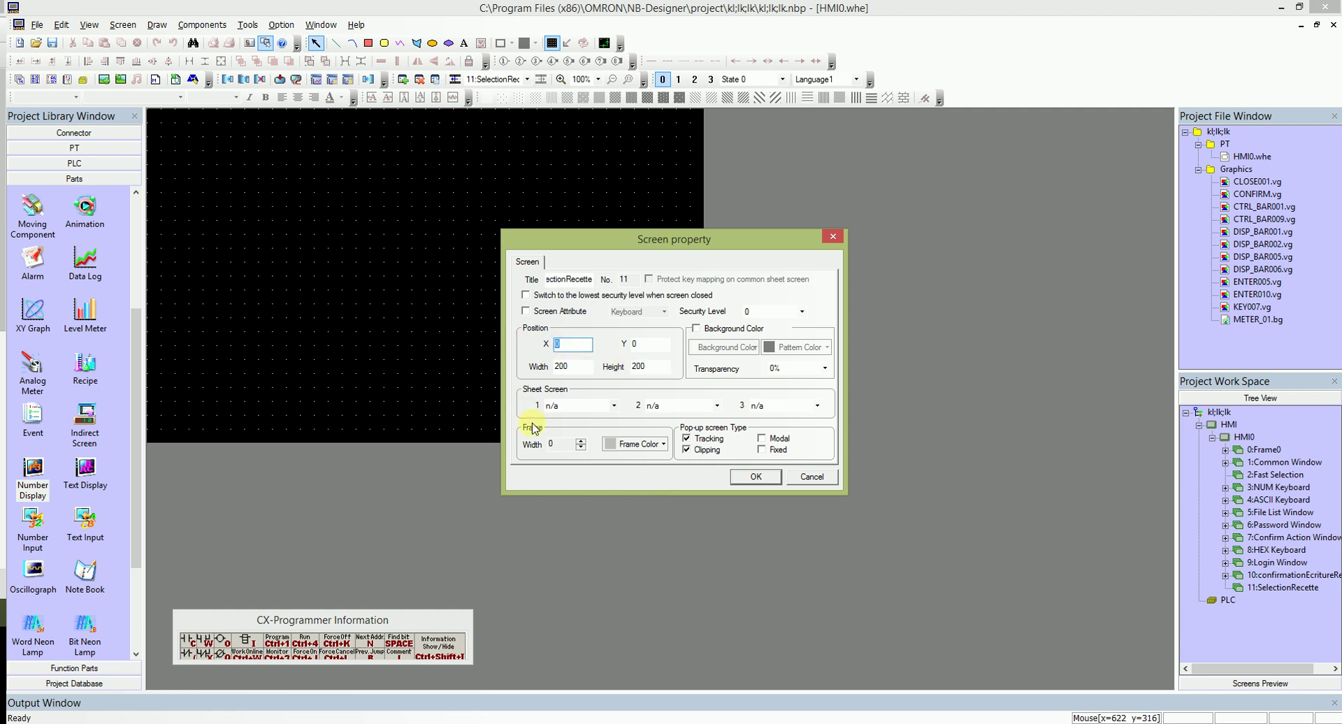
{"action": "double_click", "coordinate": [644, 344]}
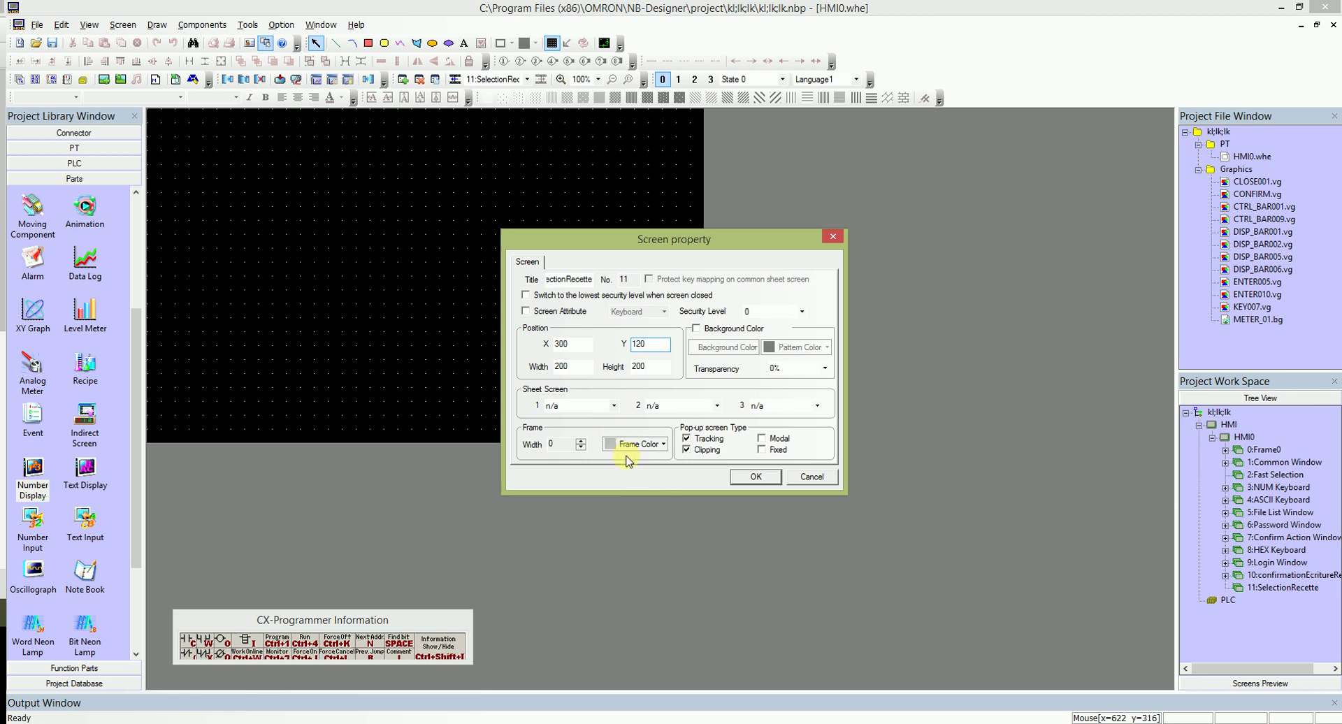
Step: Enable the screen's background colour, make it light grey and apply the screen properties
{"action": "left_click", "coordinate": [699, 330]}
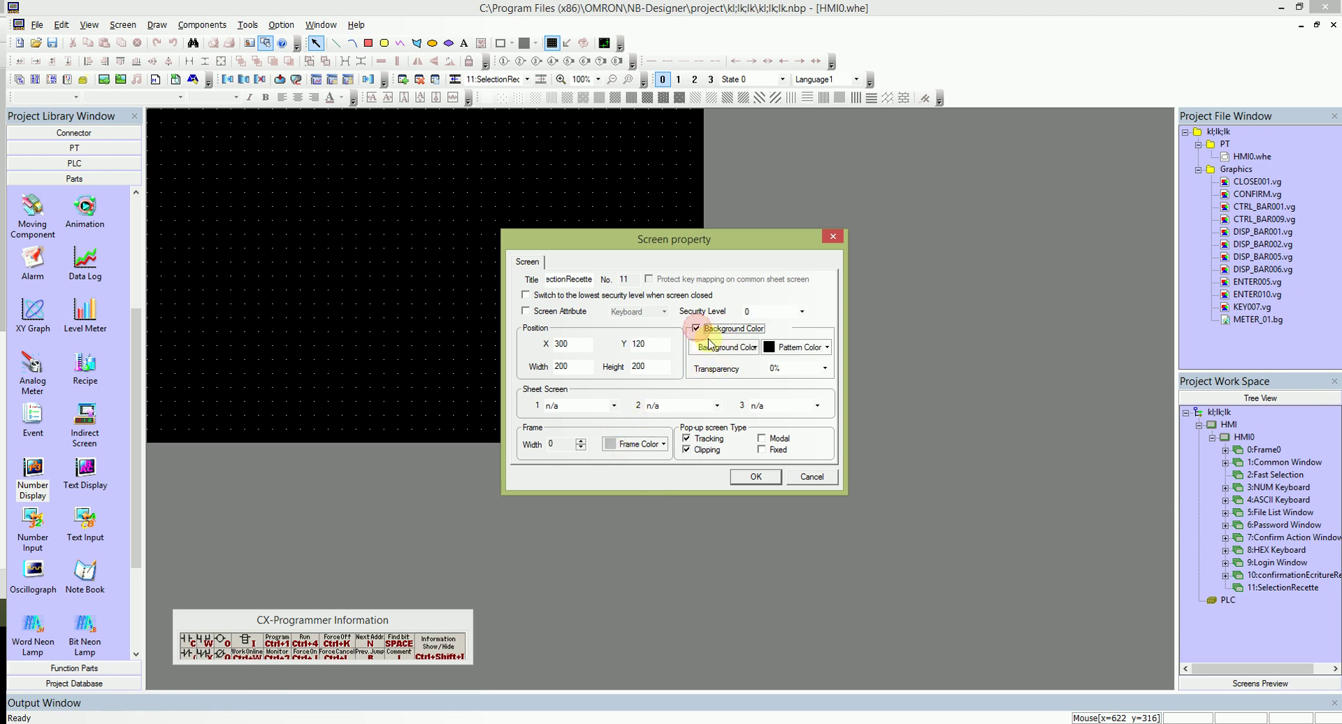
{"action": "left_click", "coordinate": [725, 351]}
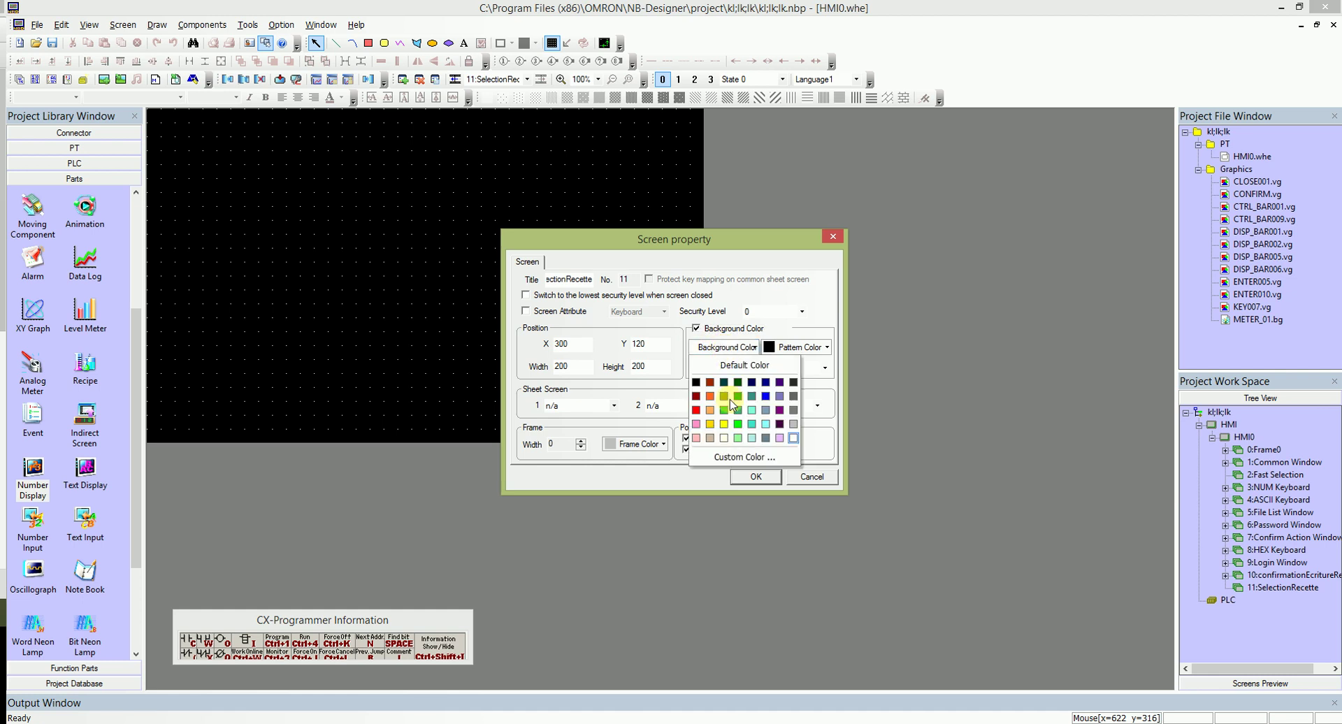
{"action": "left_click", "coordinate": [795, 430]}
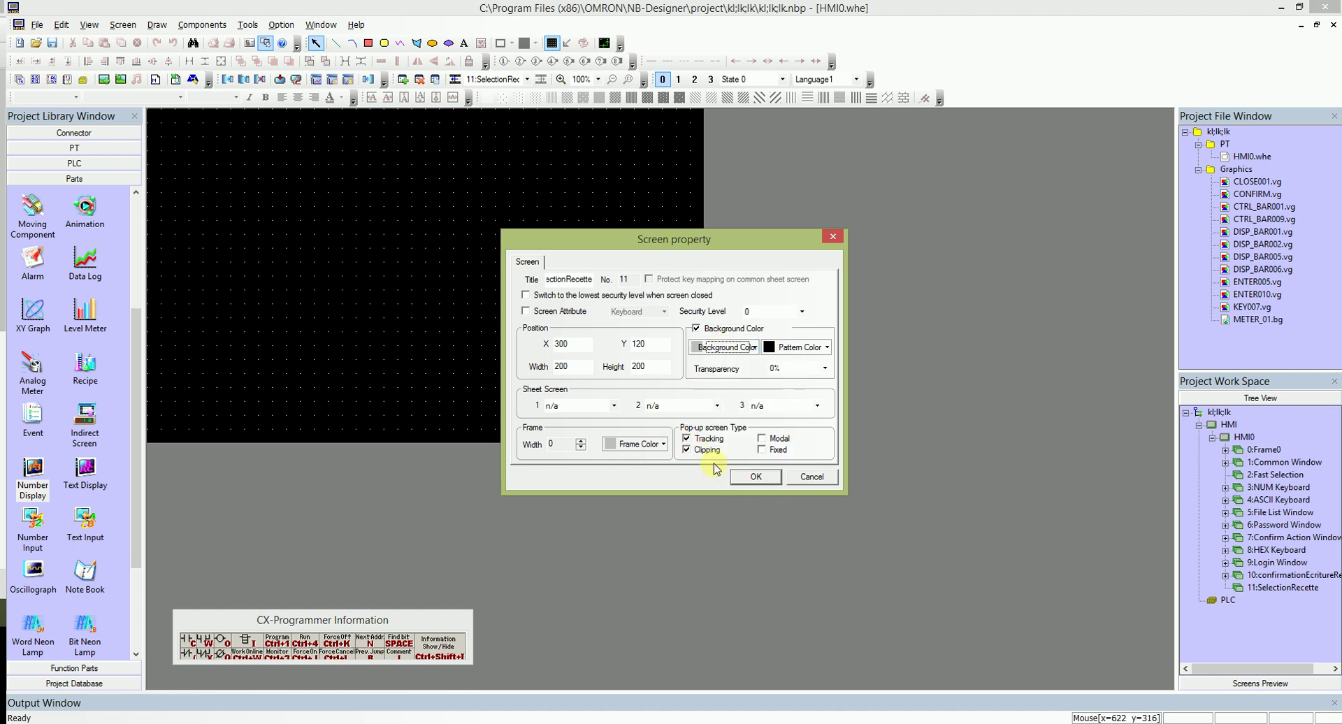
{"action": "left_click", "coordinate": [742, 478]}
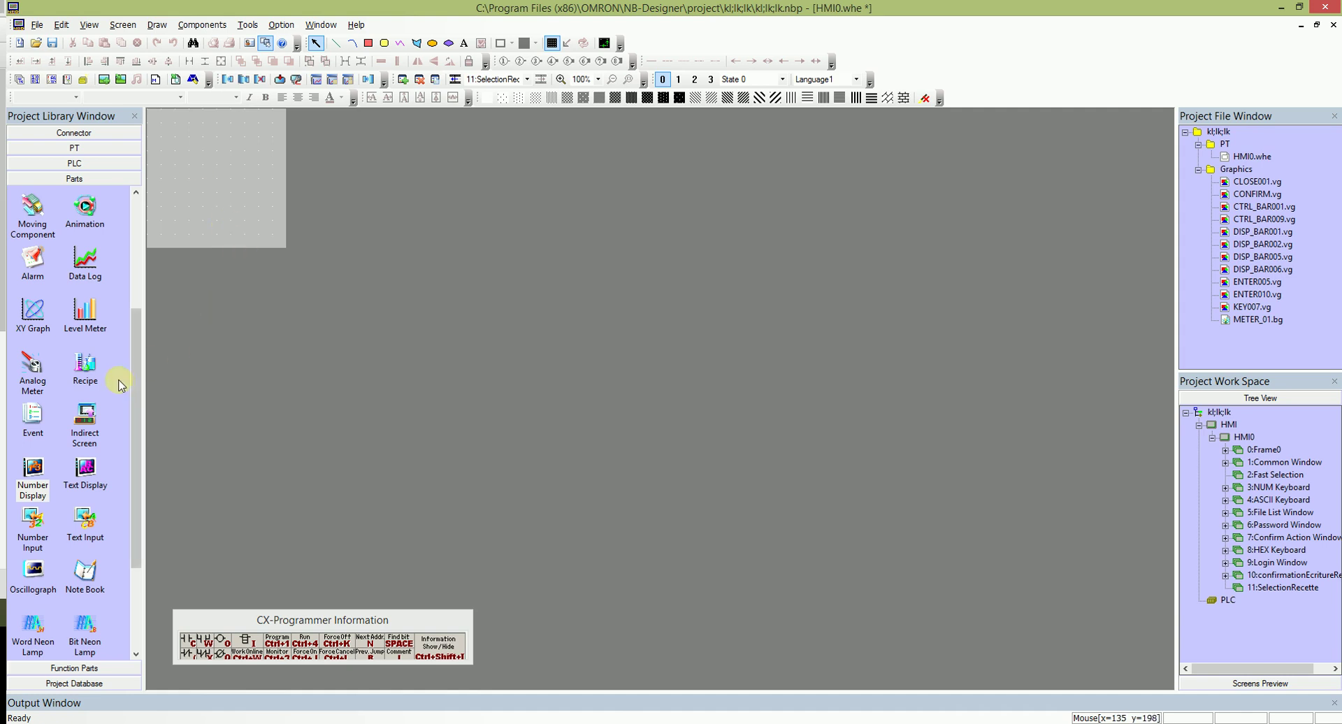
Step: Add a function key to the SelectionRecette screen and set its Switch Screens action to Close Screen
{"action": "left_click_drag", "start_coordinate": [137, 404], "coordinate": [137, 412]}
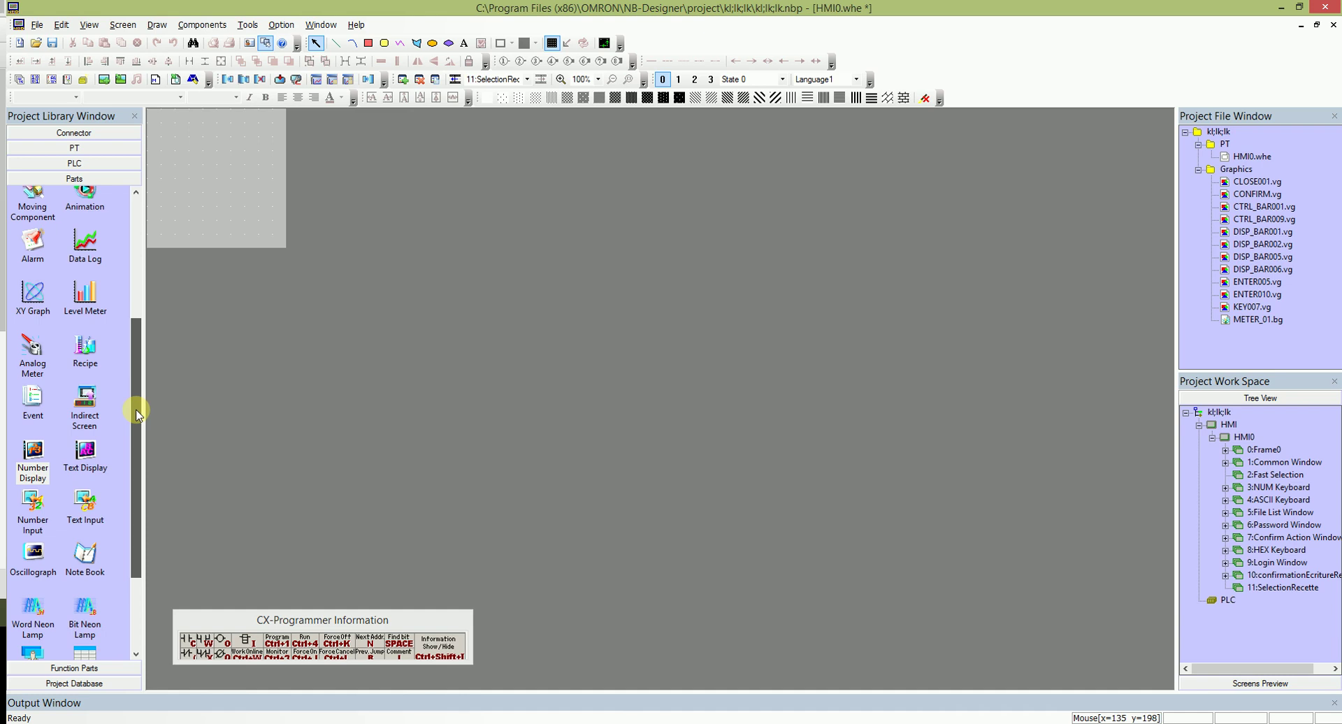
{"action": "left_click_drag", "start_coordinate": [137, 413], "coordinate": [137, 413]}
{"action": "left_click", "coordinate": [85, 405]}
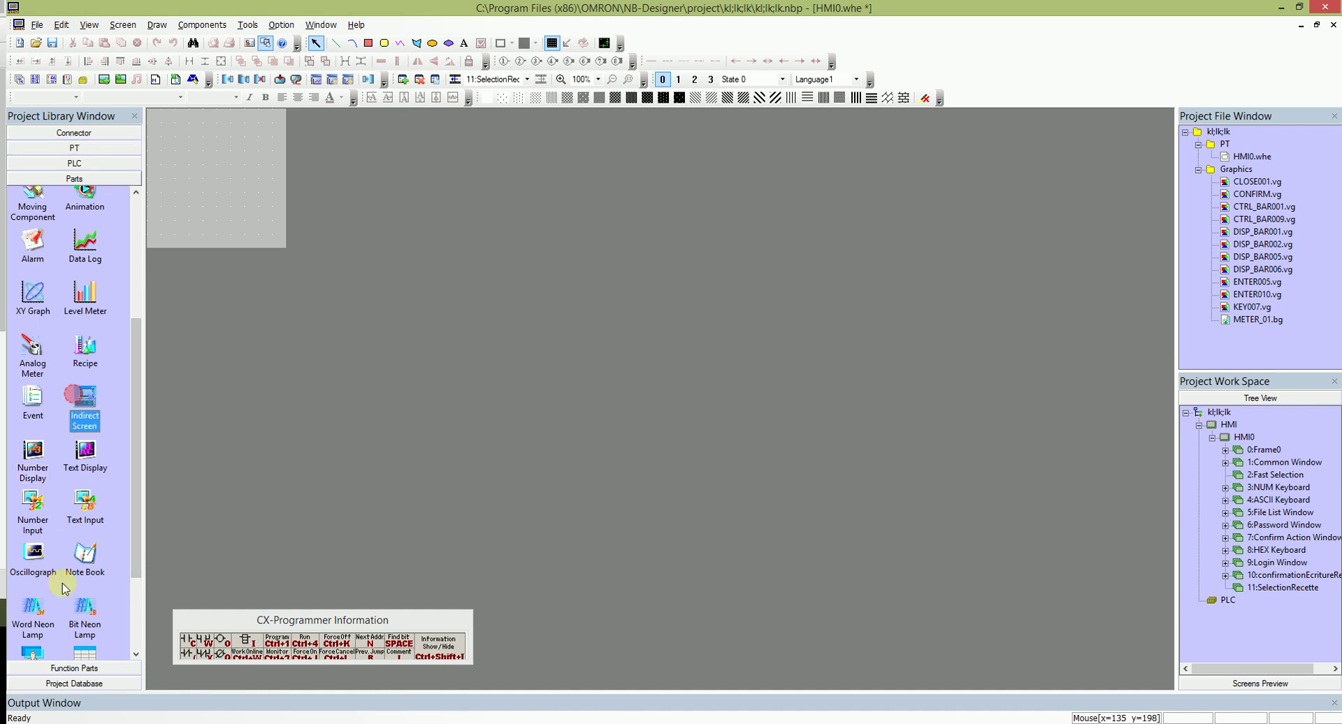
{"action": "left_click", "coordinate": [68, 673]}
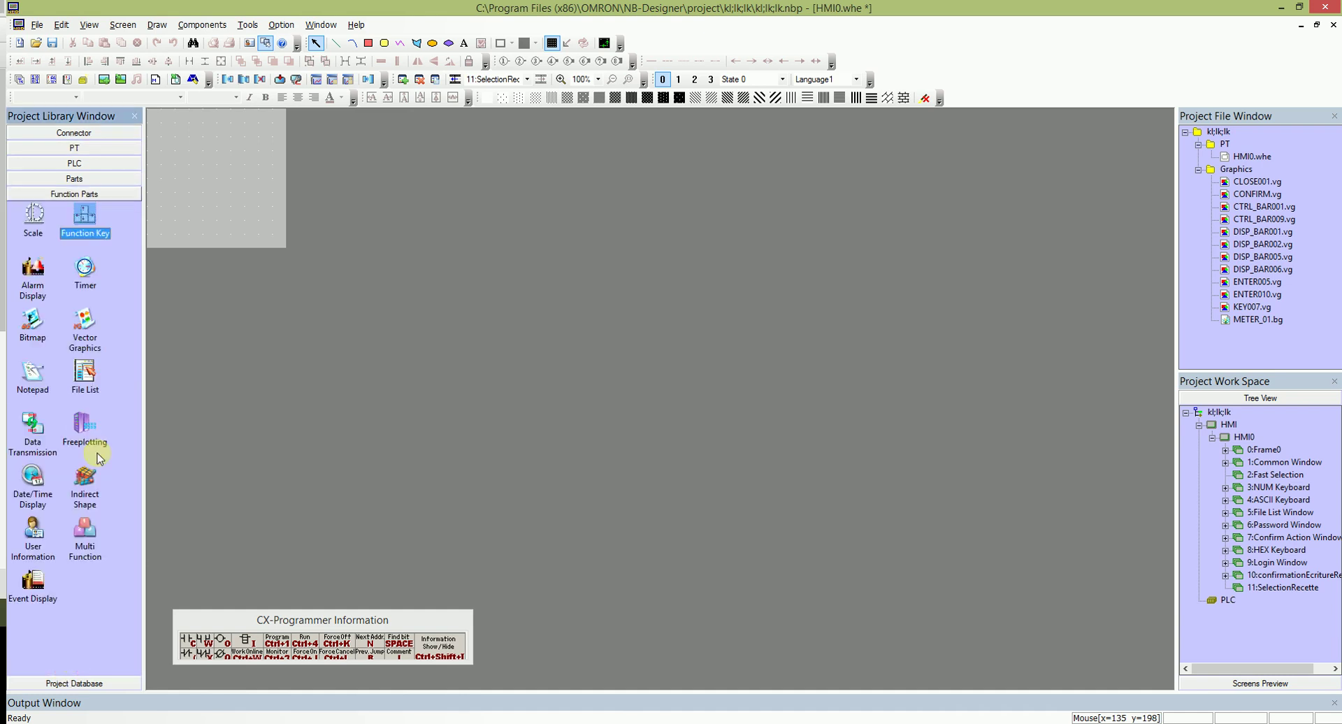
{"action": "left_click", "coordinate": [78, 222]}
{"action": "left_click", "coordinate": [186, 161]}
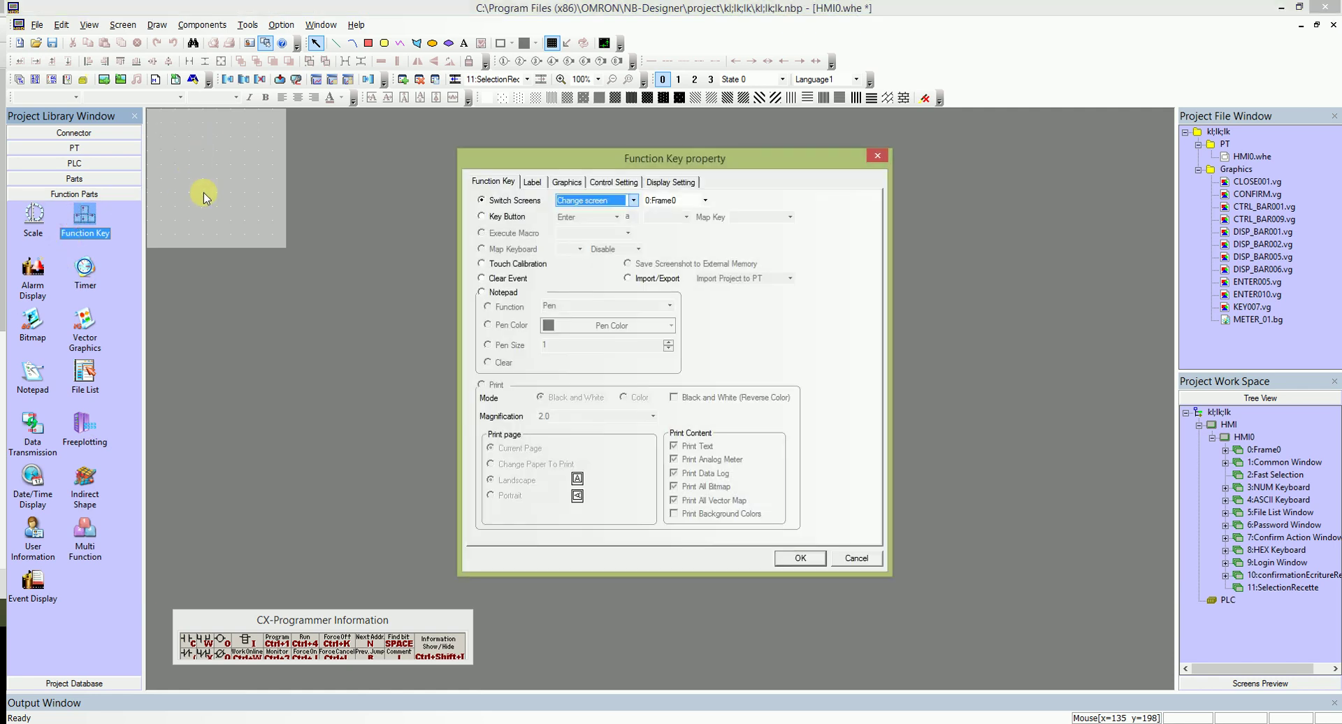
{"action": "left_click", "coordinate": [633, 201]}
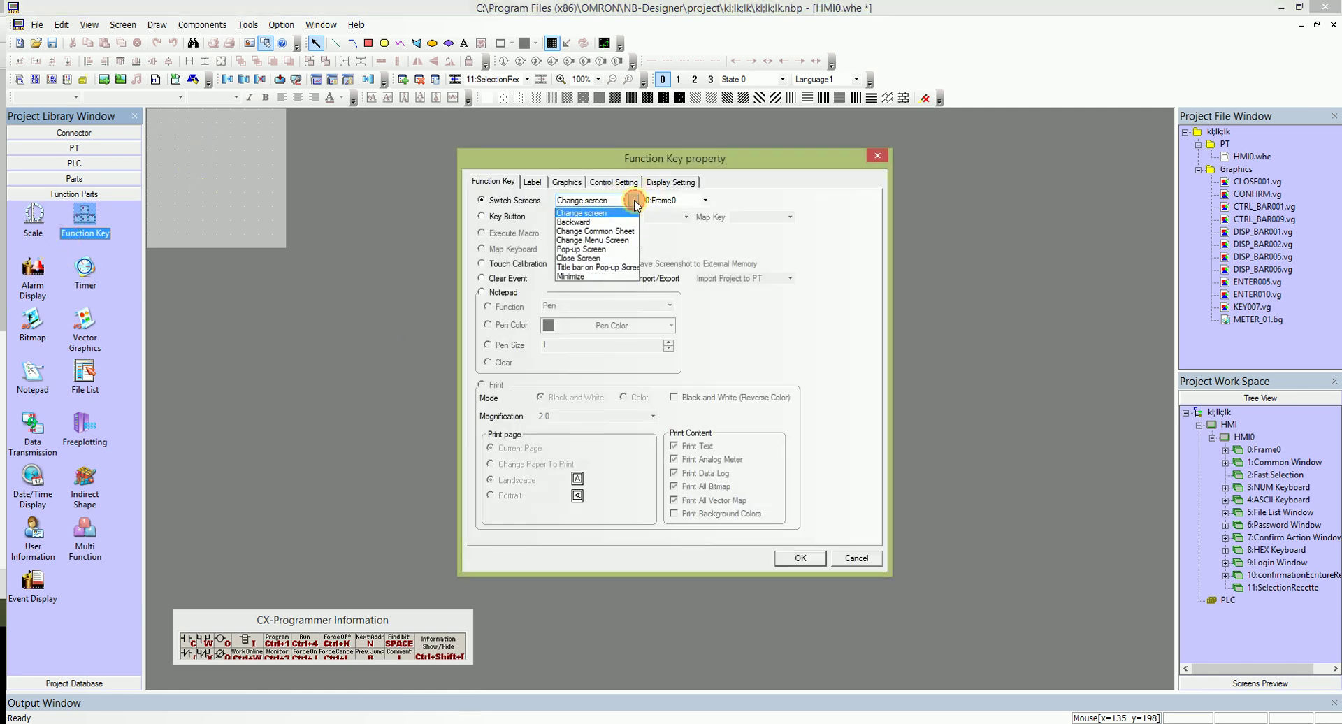
{"action": "left_click", "coordinate": [601, 257]}
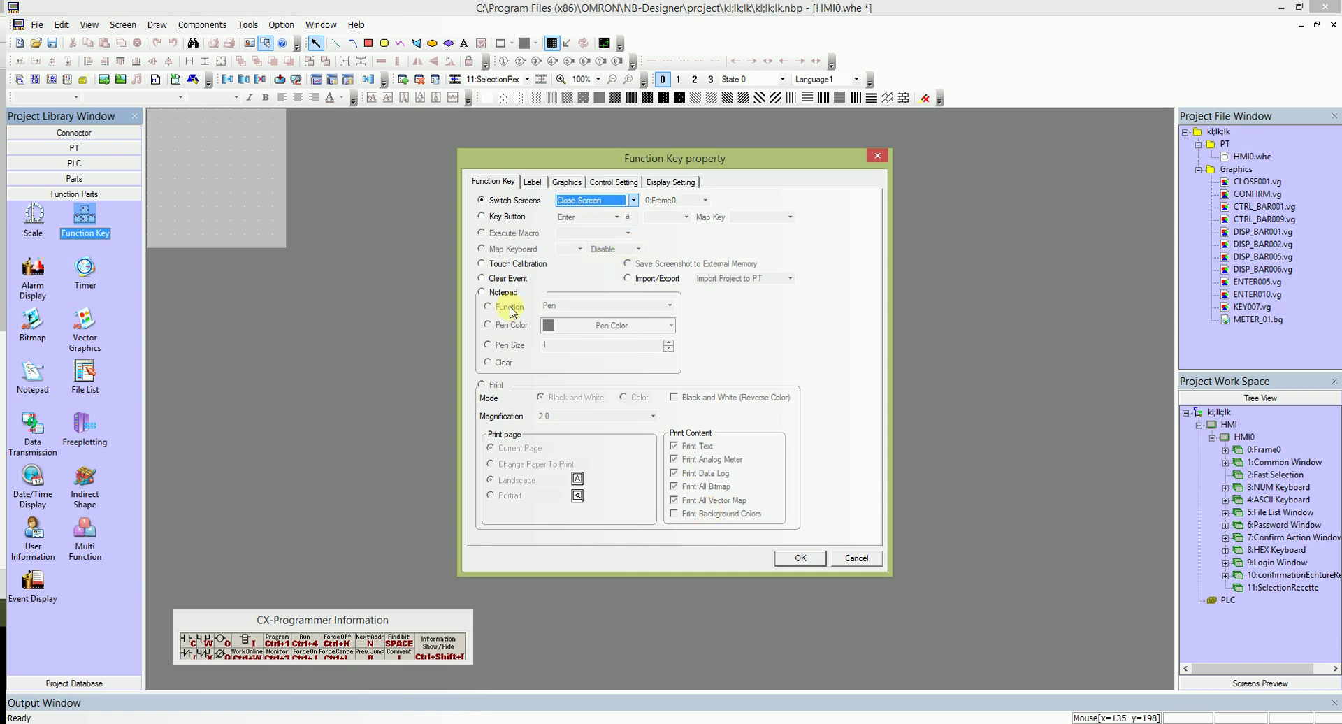
Step: Enable Write Notice for the function key and set its written value type to Word
{"action": "left_click", "coordinate": [656, 184]}
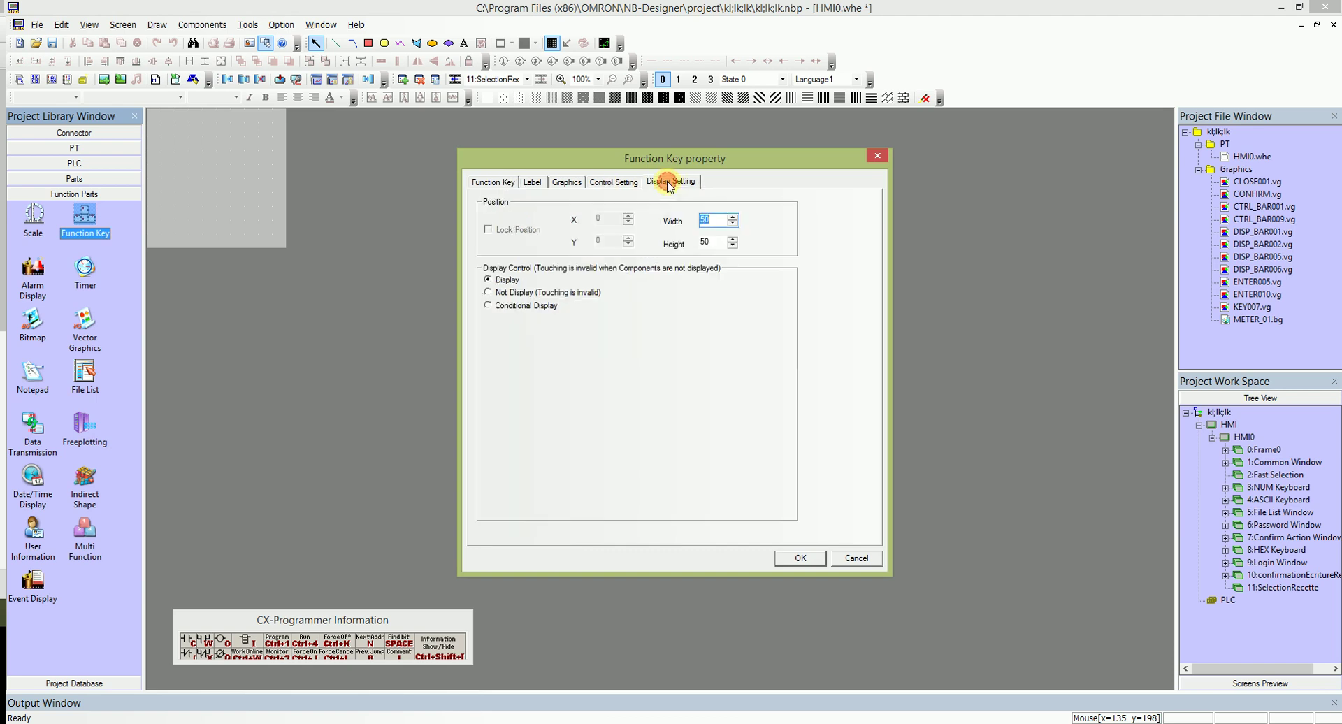
{"action": "left_click", "coordinate": [623, 182]}
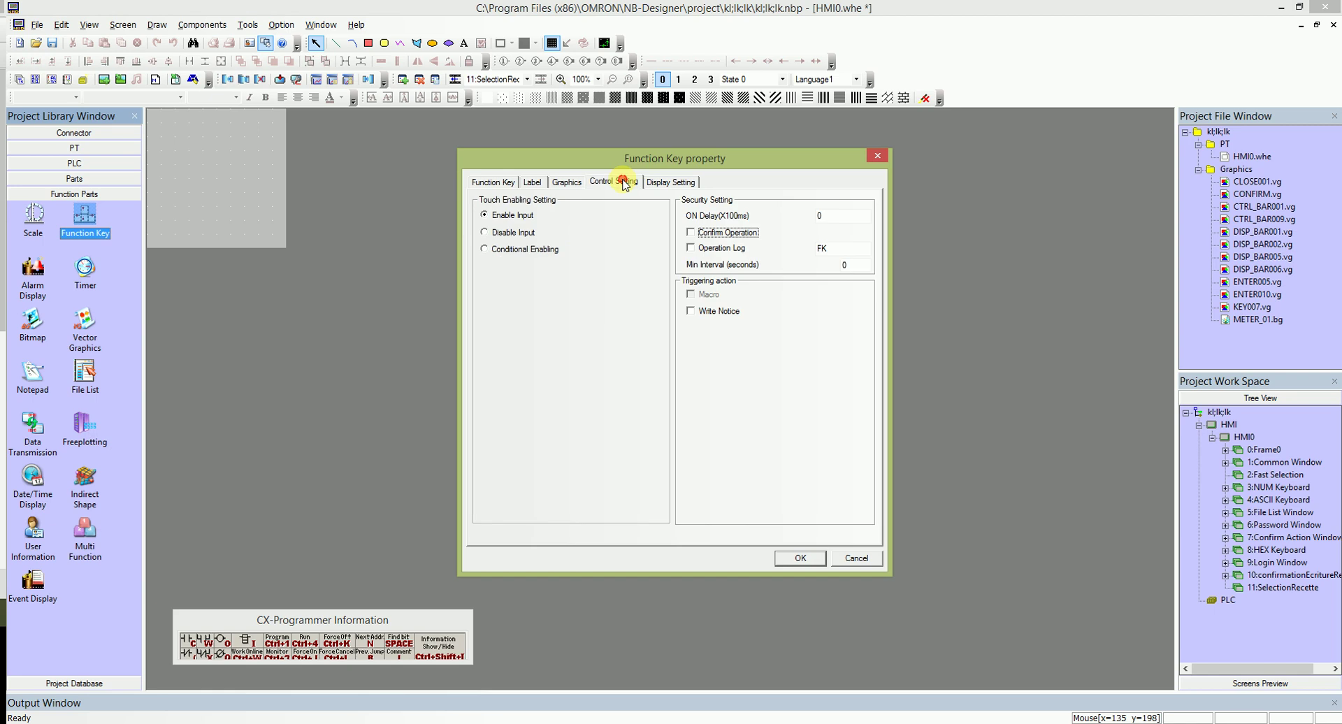
{"action": "left_click", "coordinate": [689, 311]}
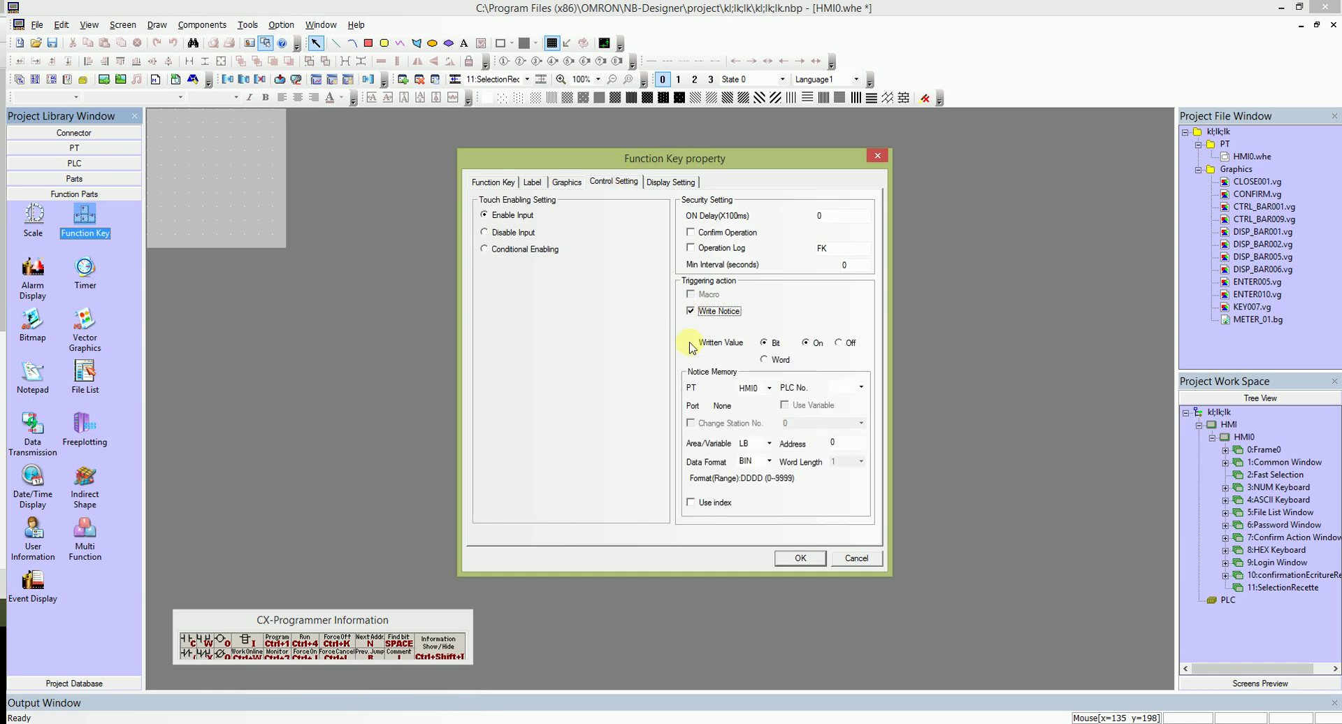
{"action": "left_click", "coordinate": [764, 359]}
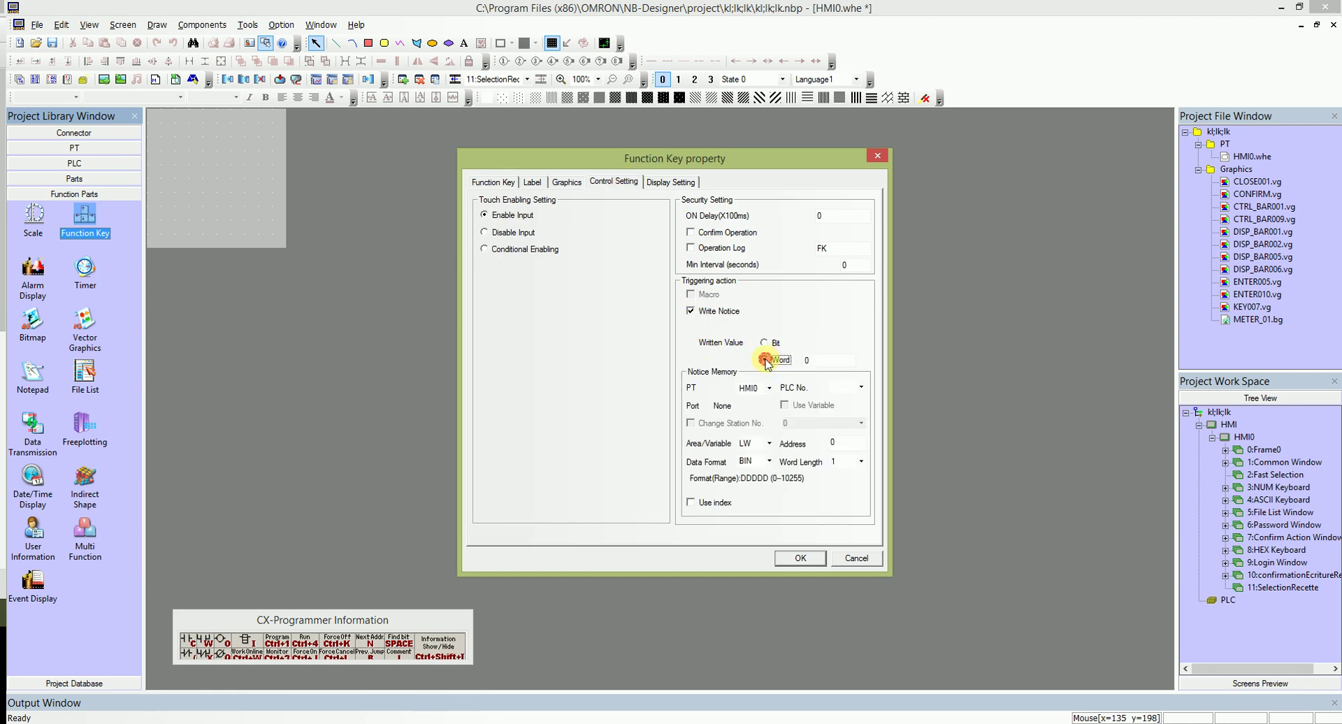
Step: Set the key's notice memory to LW address 900 and apply the function key properties
{"action": "left_click", "coordinate": [744, 444]}
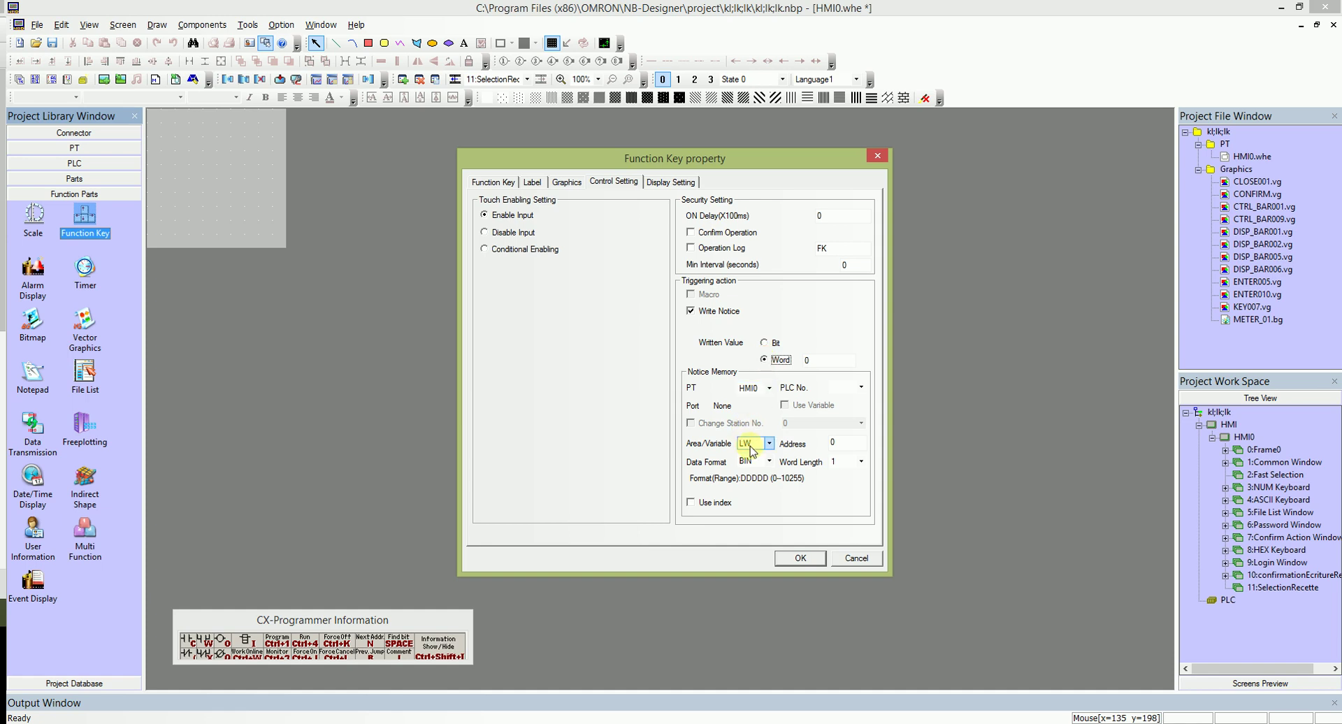
{"action": "left_click", "coordinate": [839, 443]}
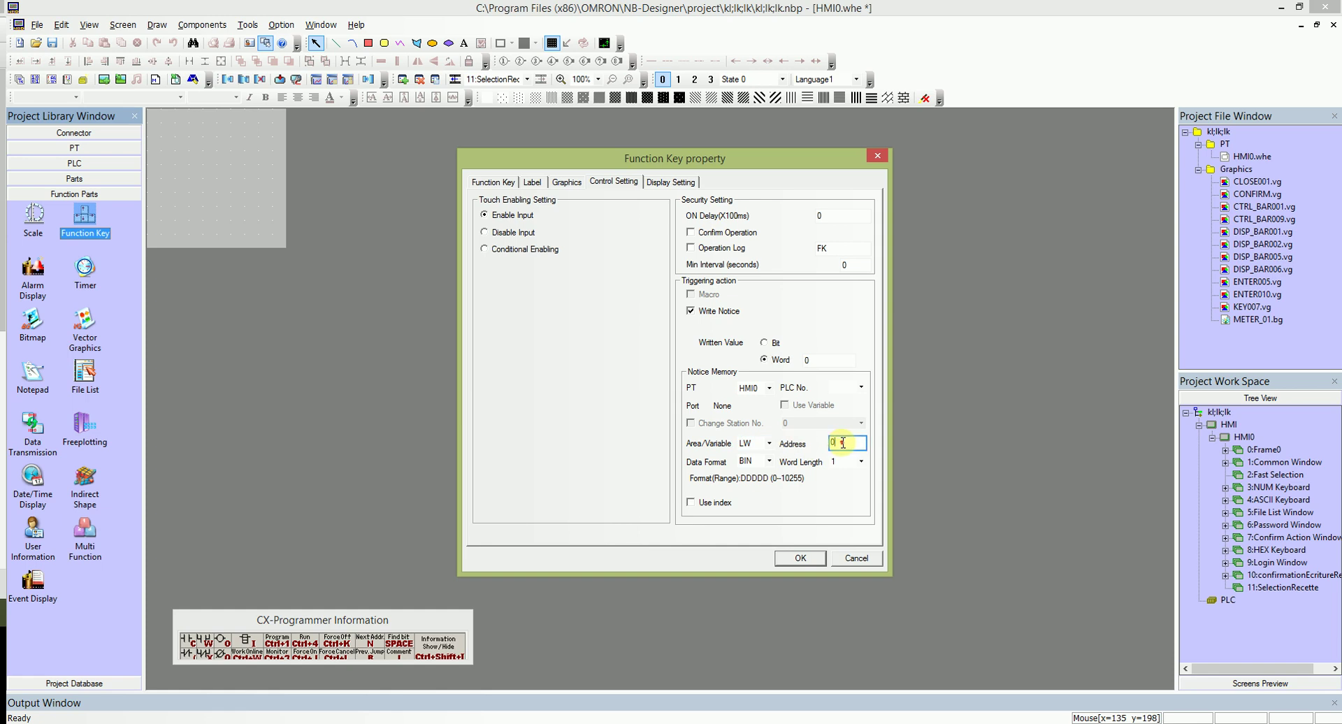
{"action": "type", "text": "900"}
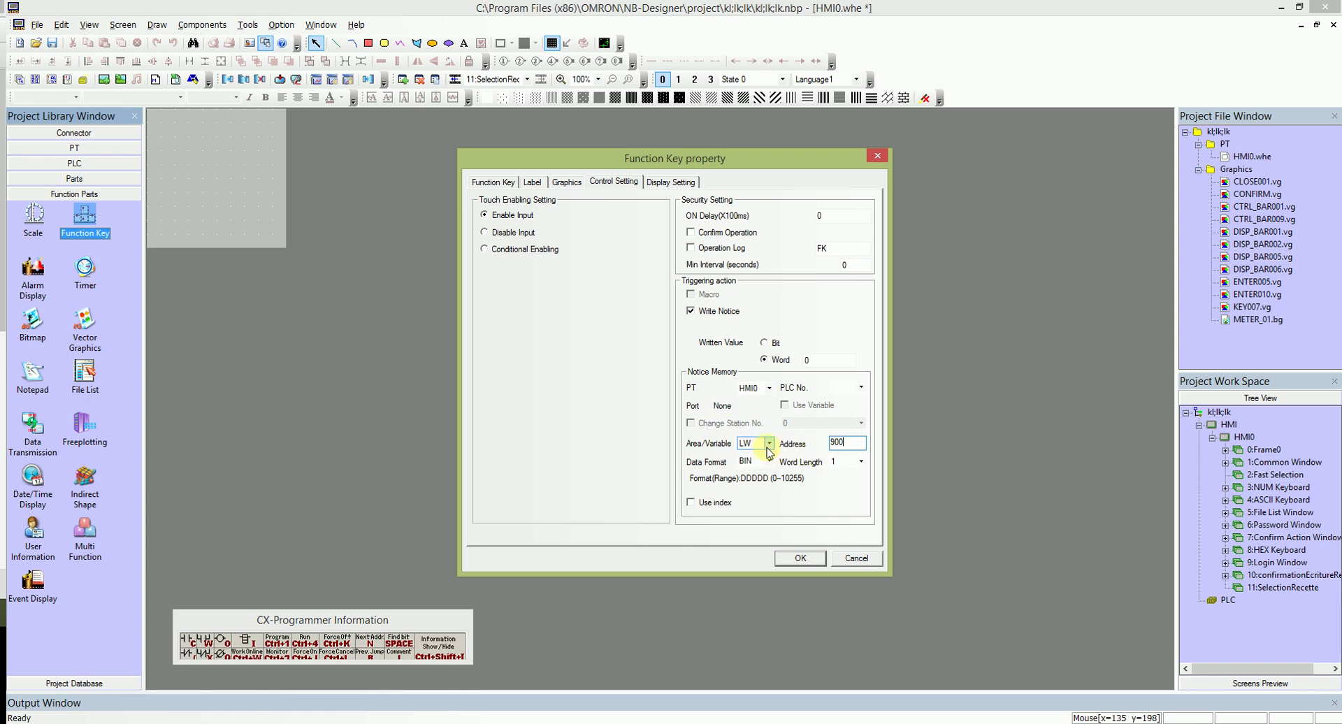
{"action": "left_click", "coordinate": [845, 444]}
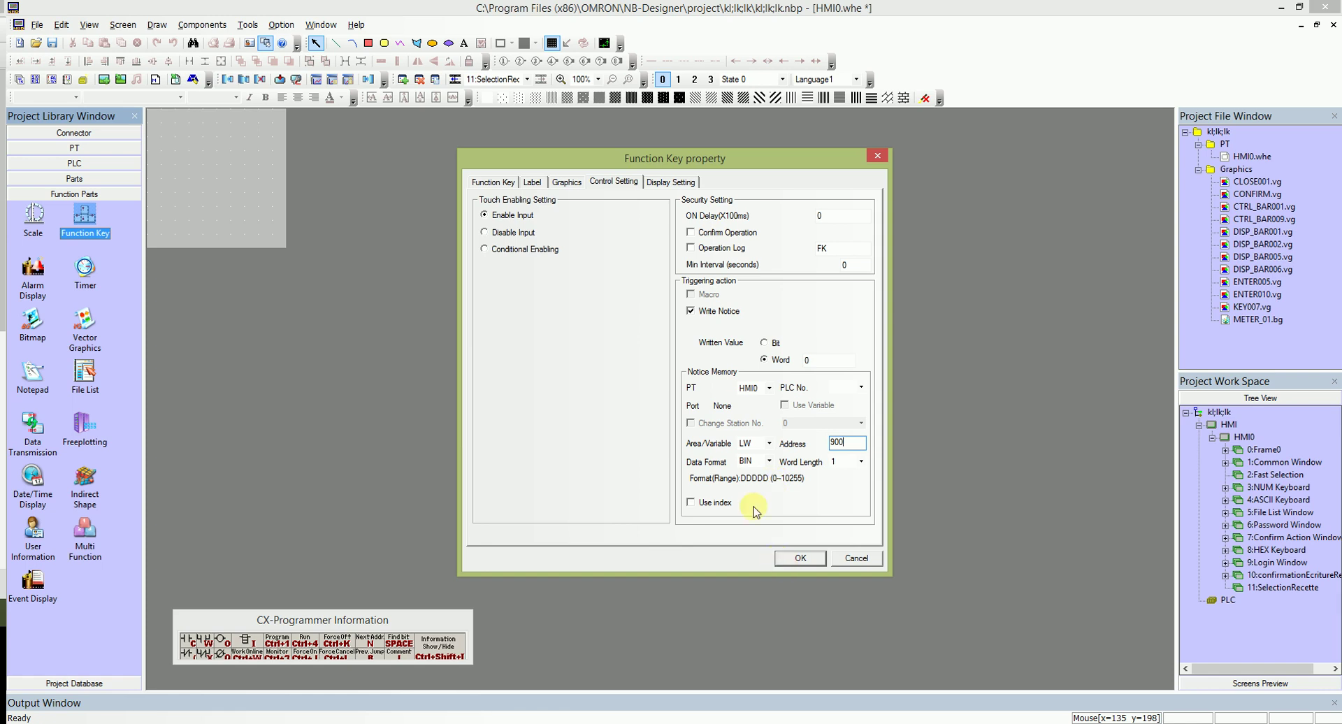
{"action": "left_click", "coordinate": [531, 182]}
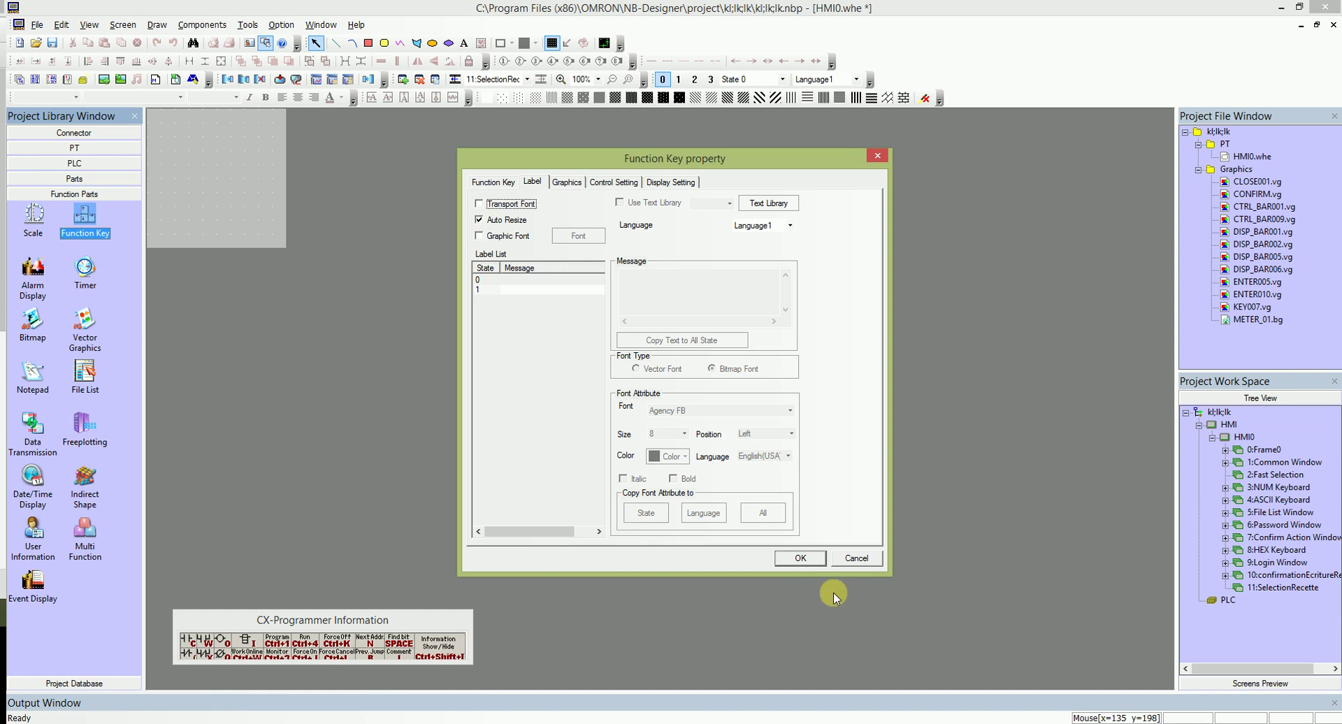
{"action": "left_click", "coordinate": [800, 558]}
Step: Place the function key across the top of the screen at about 200 by 50, and duplicate it twice to stack three keys
{"action": "left_click_drag", "start_coordinate": [164, 135], "coordinate": [214, 138]}
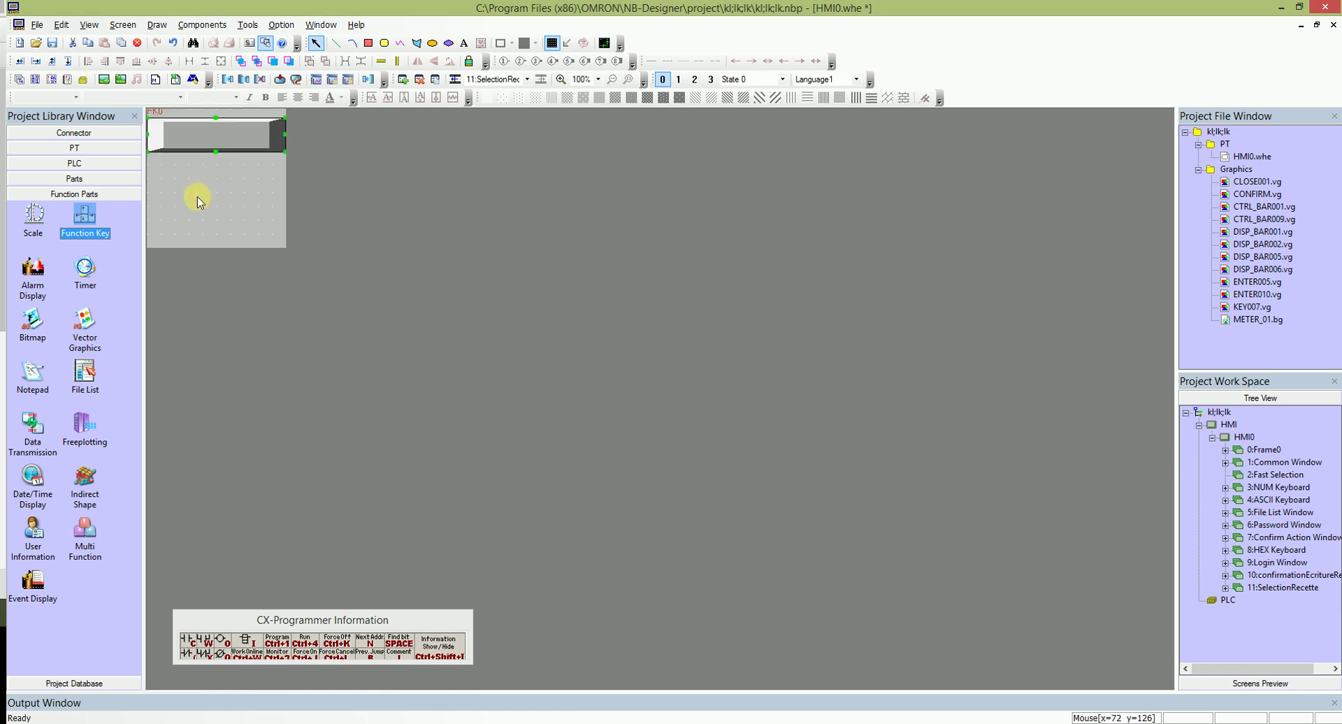
{"action": "key", "text": "Down"}
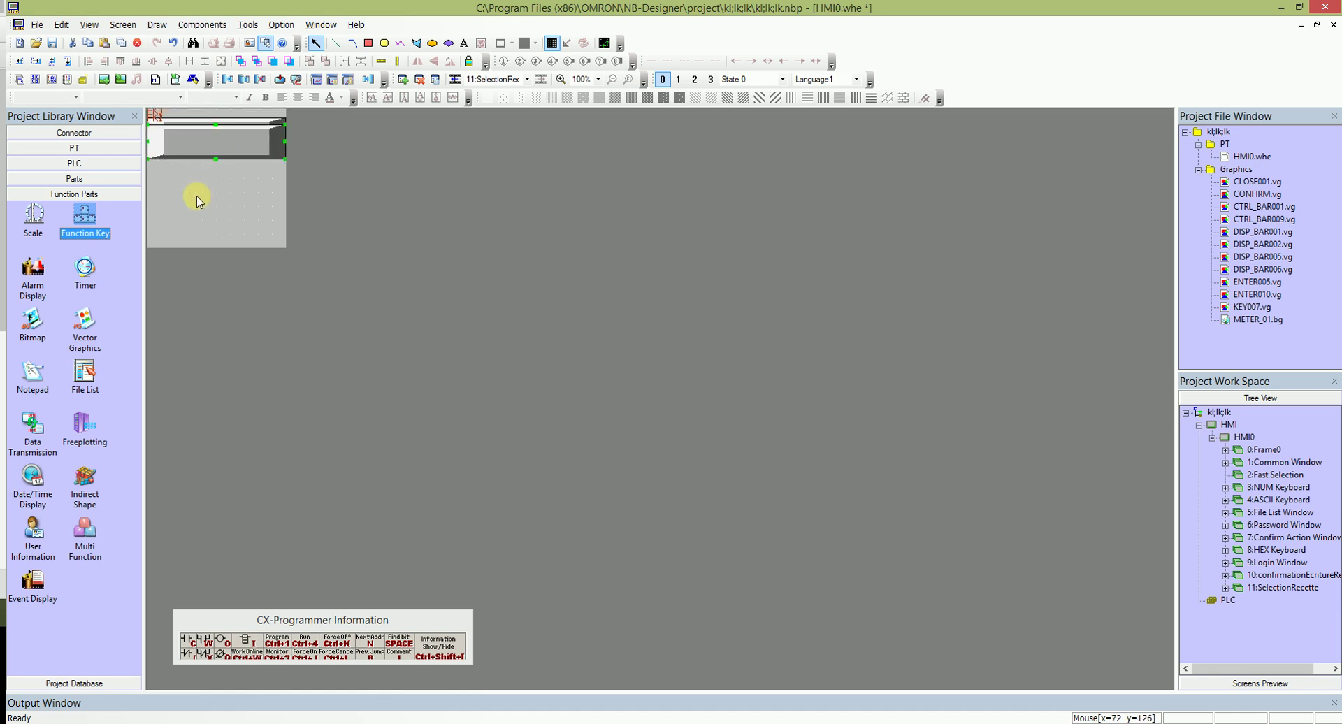
{"action": "left_click_drag", "start_coordinate": [189, 133], "coordinate": [184, 178]}
Step: Make the middle function key write the word value 100 to LW address 9000 and apply the change
{"action": "double_click", "coordinate": [184, 179]}
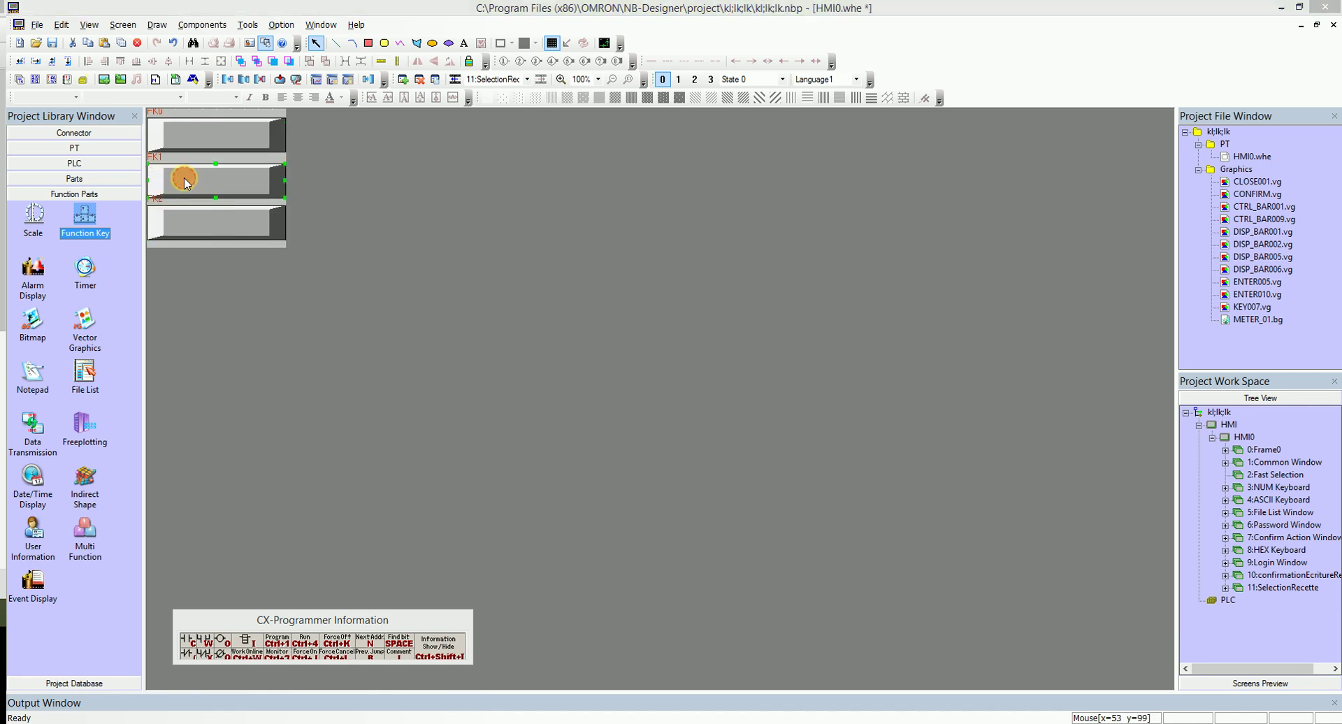
{"action": "left_click", "coordinate": [657, 182]}
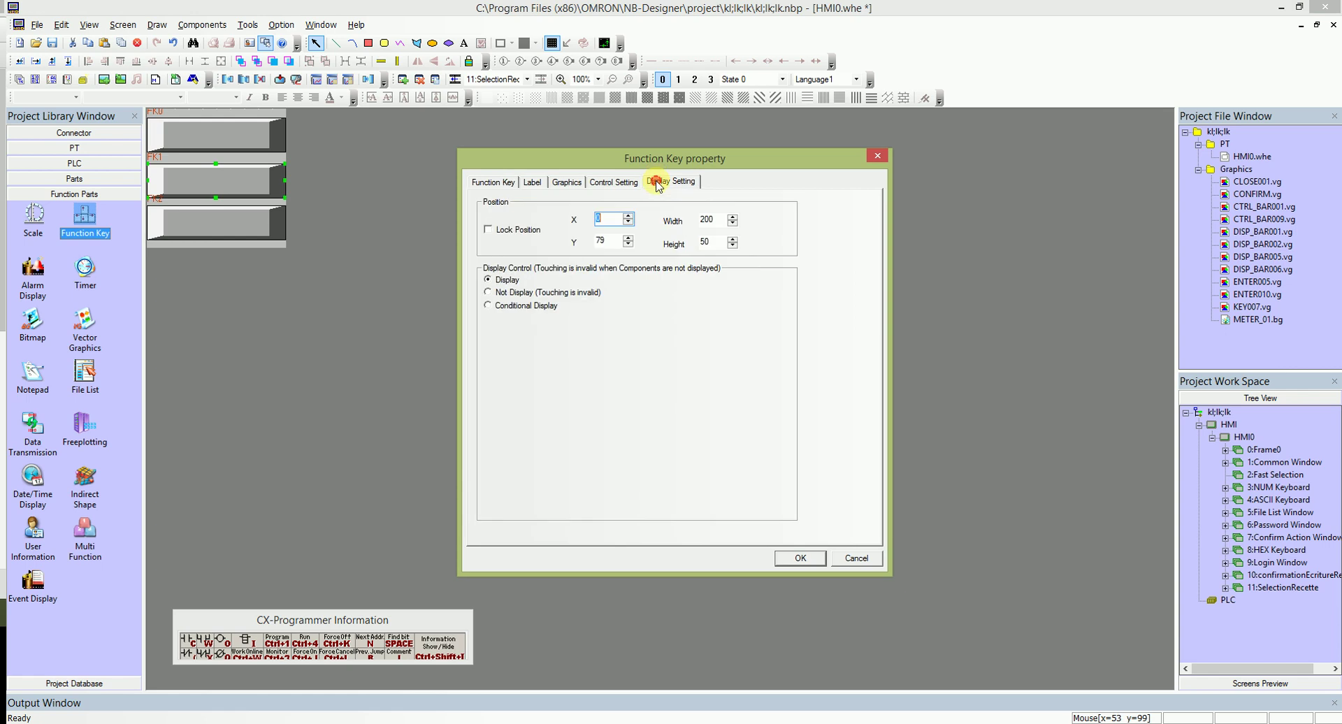
{"action": "left_click", "coordinate": [606, 184]}
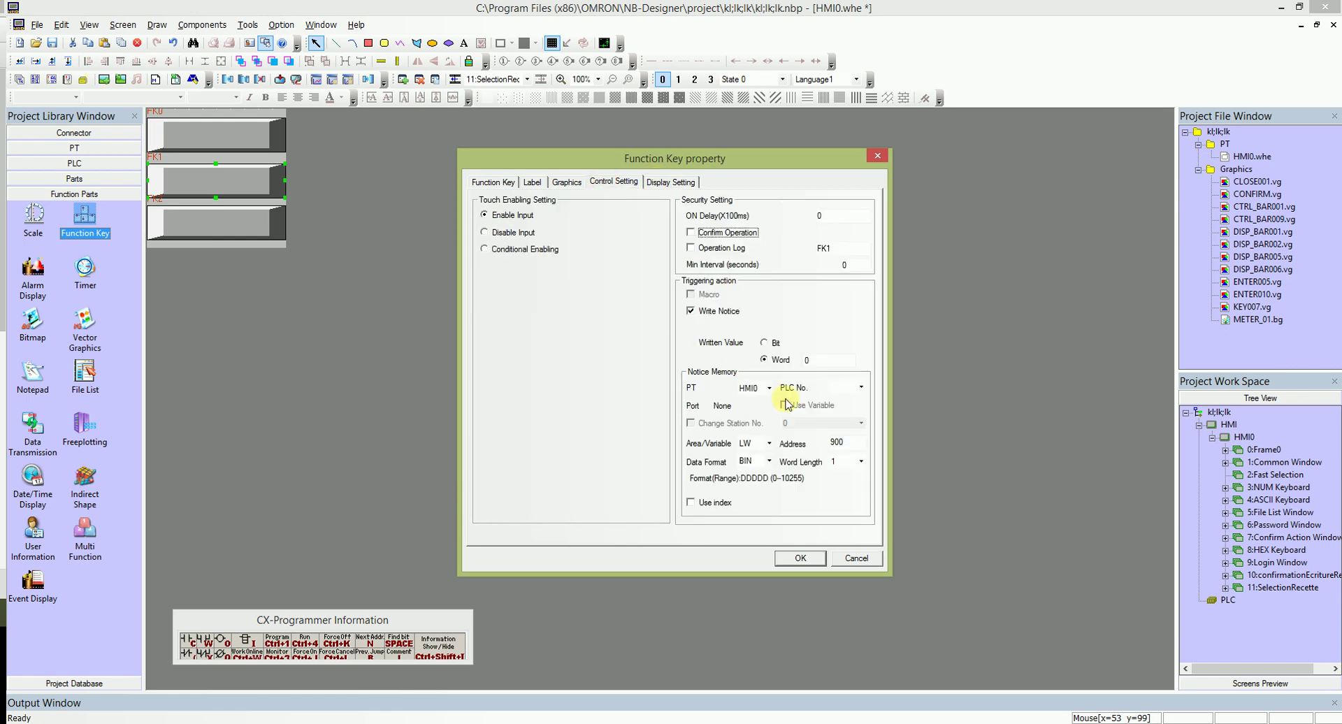
{"action": "left_click", "coordinate": [840, 442]}
{"action": "type", "text": "0"}
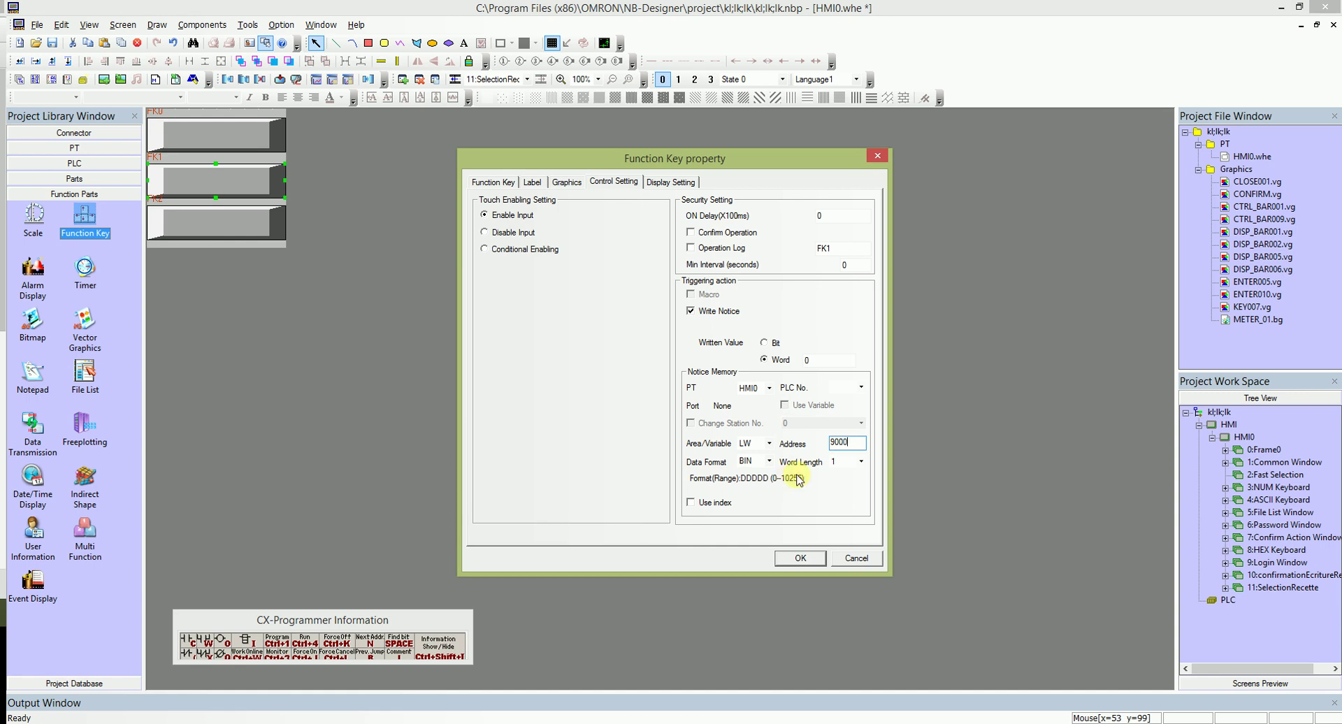
{"action": "left_click", "coordinate": [805, 360]}
{"action": "key", "text": "BackSpace"}
{"action": "type", "text": "100"}
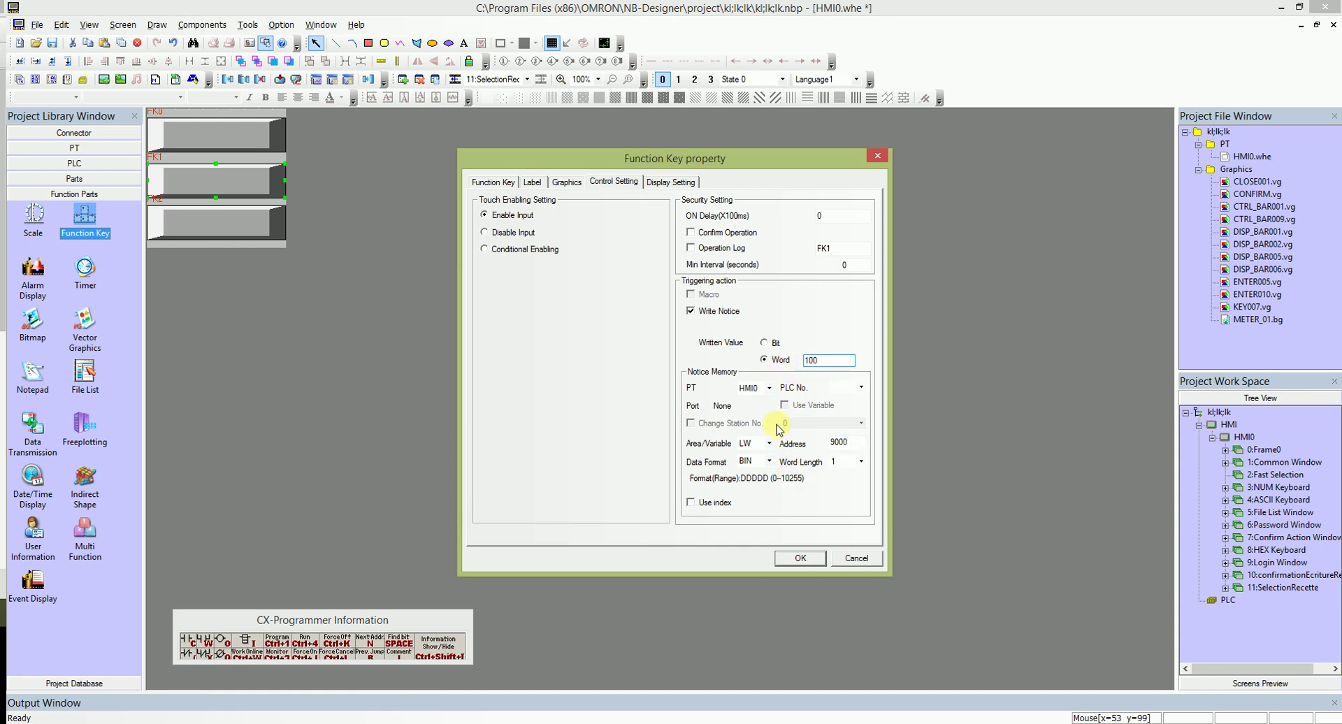
{"action": "left_click", "coordinate": [790, 558]}
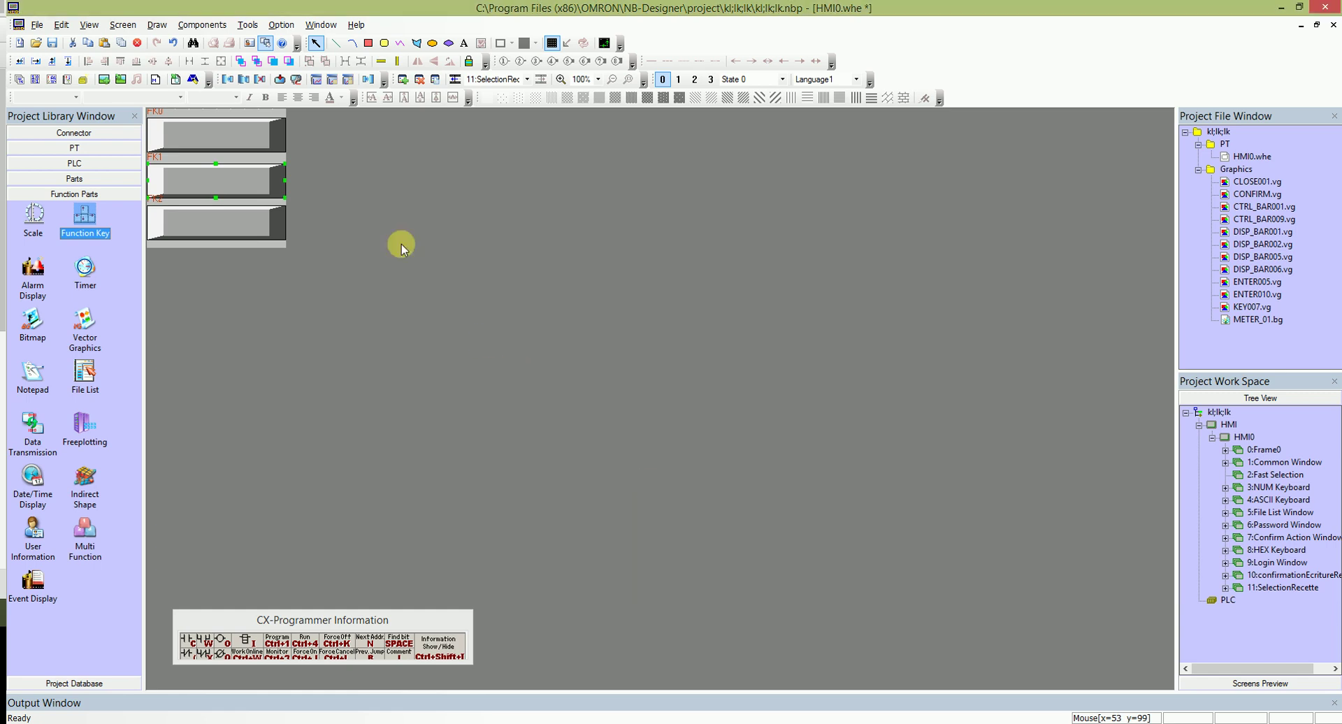
Step: Set the top function key's notice memory address to LW 9000 and apply the change
{"action": "double_click", "coordinate": [212, 133]}
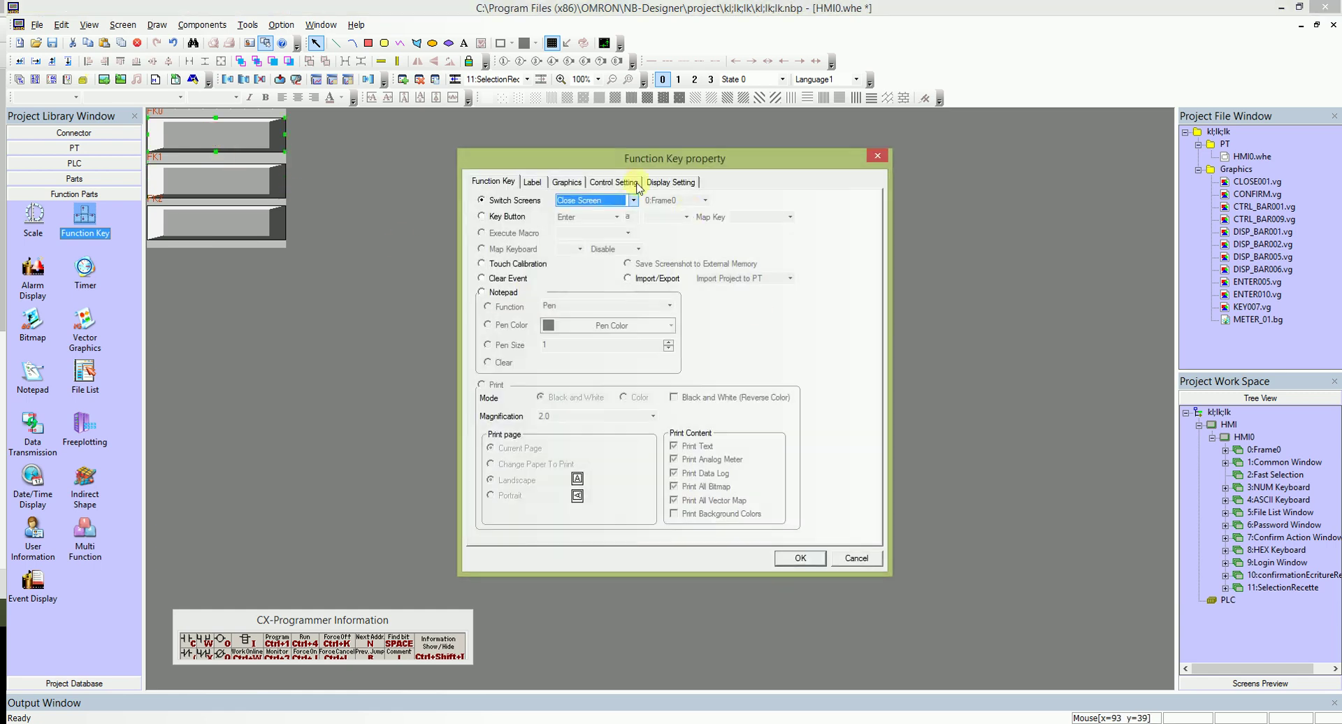
{"action": "left_click", "coordinate": [612, 181]}
{"action": "left_click", "coordinate": [843, 441]}
{"action": "type", "text": "9000"}
{"action": "left_click", "coordinate": [798, 559]}
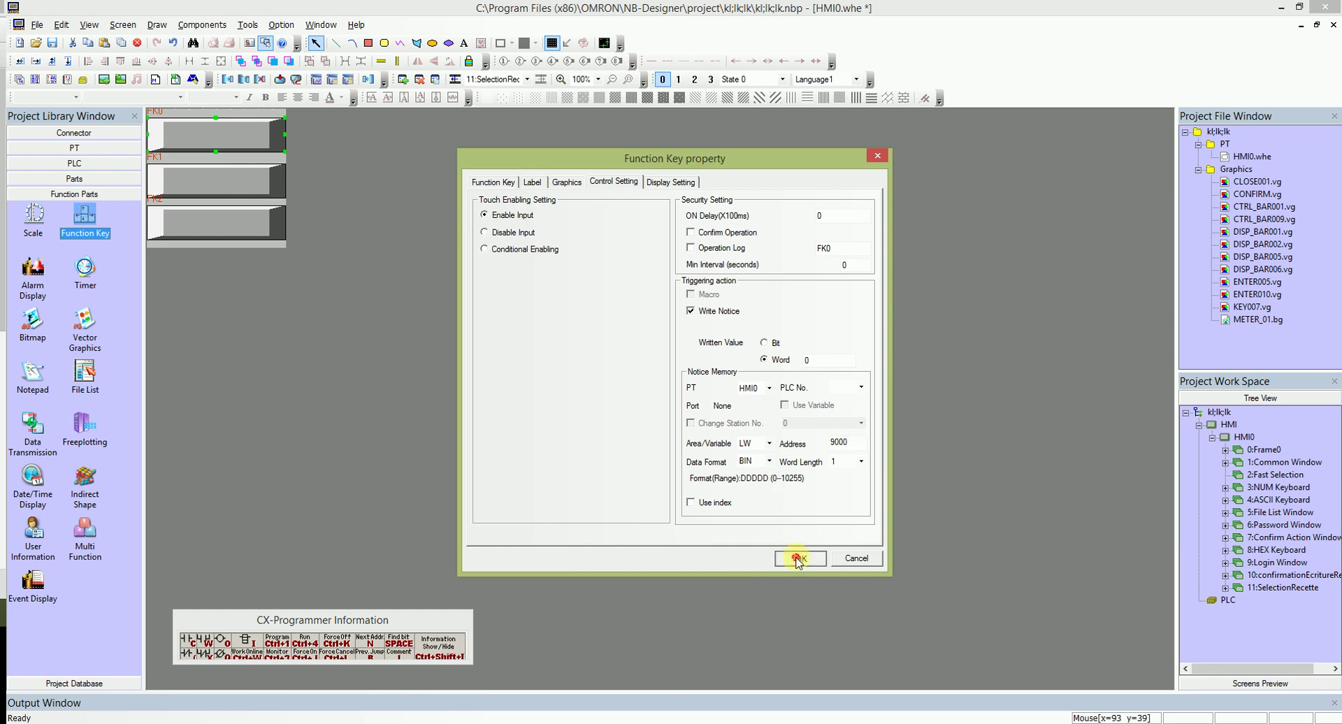
Step: Set the lowest function key's written word value to 200, and move the middle key up slightly
{"action": "double_click", "coordinate": [194, 231]}
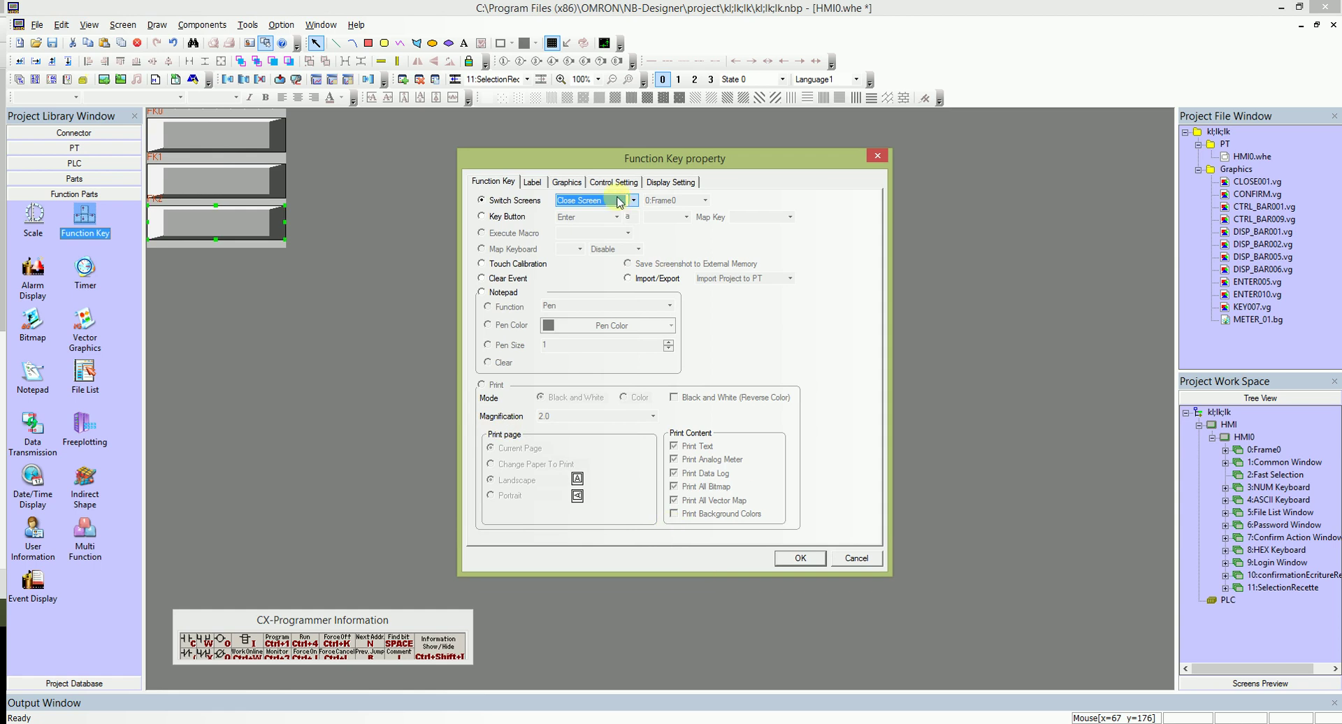
{"action": "left_click", "coordinate": [669, 182]}
{"action": "left_click", "coordinate": [614, 183]}
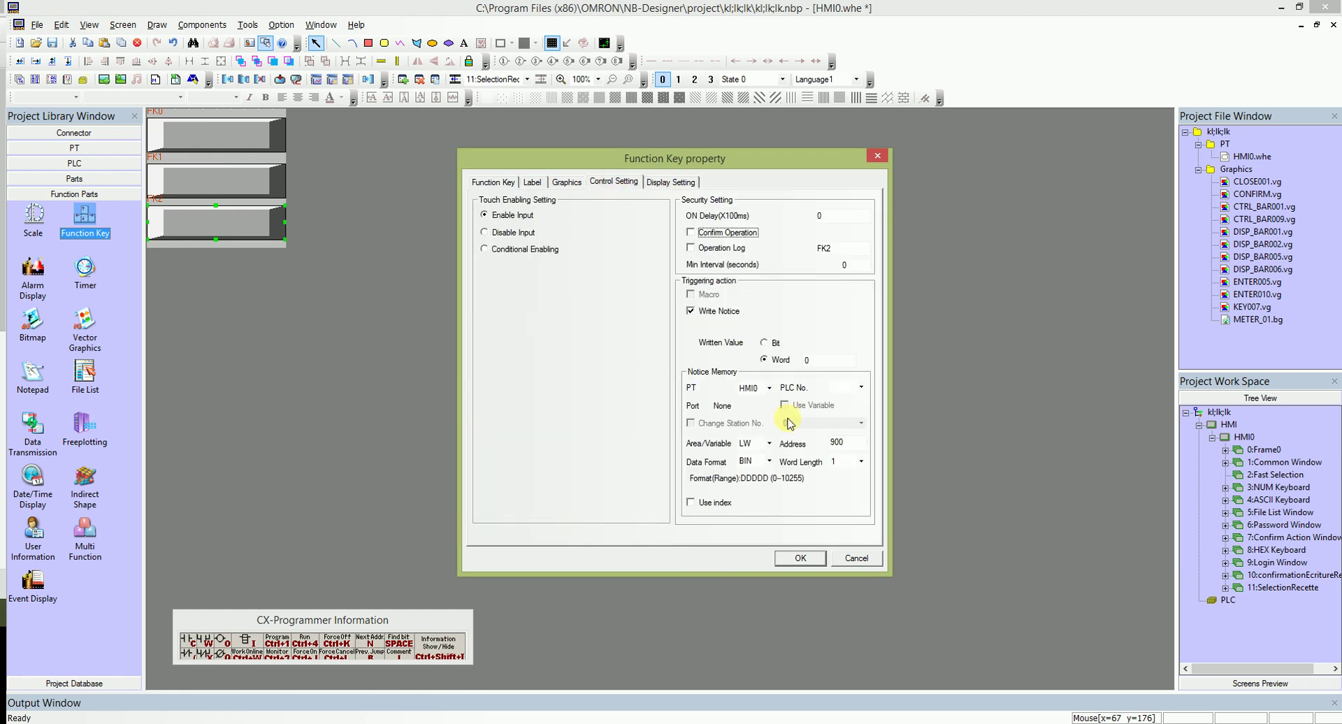
{"action": "left_click", "coordinate": [769, 360]}
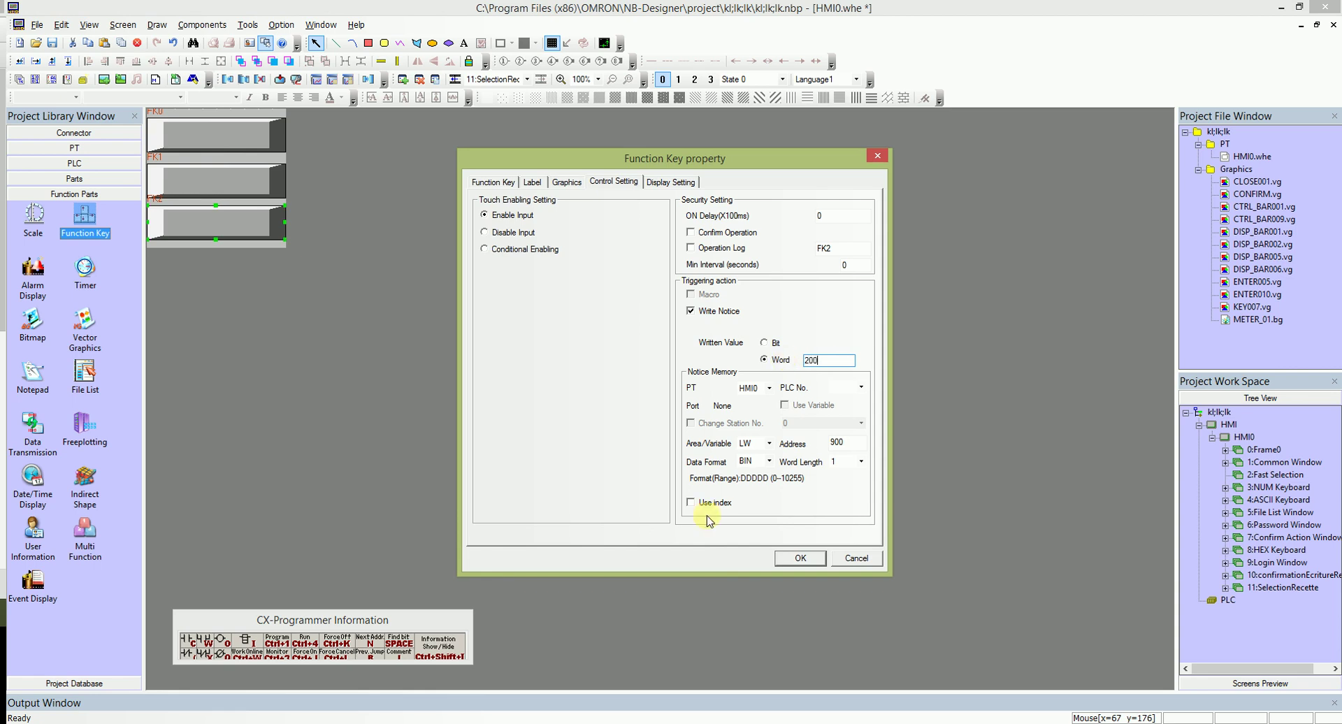
{"action": "type", "text": "200"}
{"action": "left_click", "coordinate": [799, 558]}
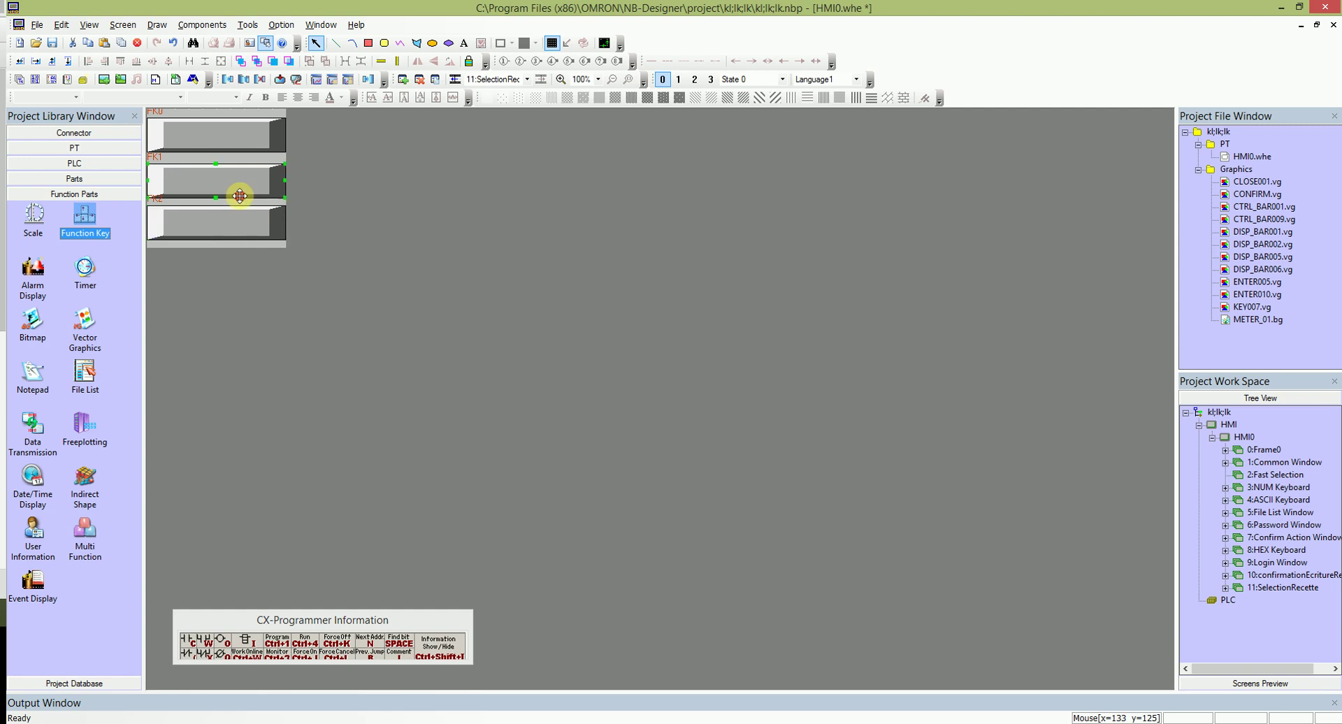
{"action": "left_click_drag", "start_coordinate": [236, 189], "coordinate": [235, 186]}
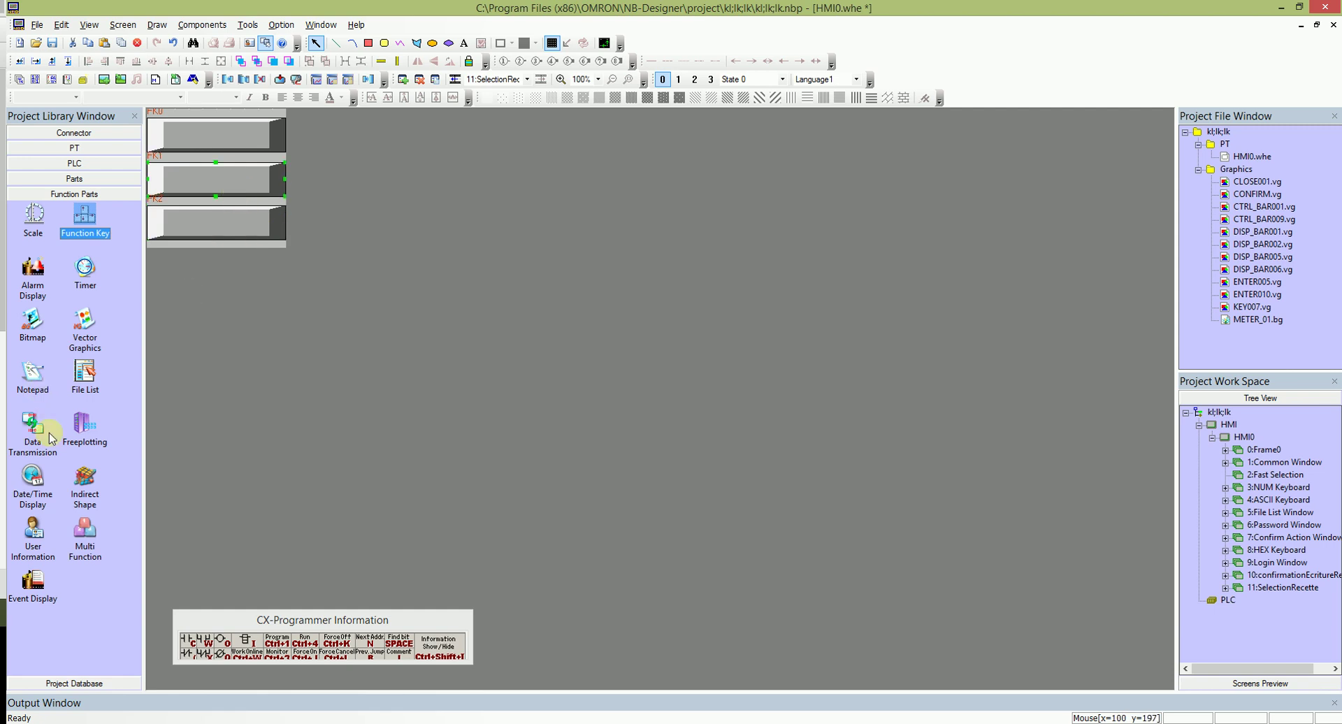
Step: Add a Text Display to the screen that reads from area RW, address 0, with a word length of 10
{"action": "left_click", "coordinate": [71, 179]}
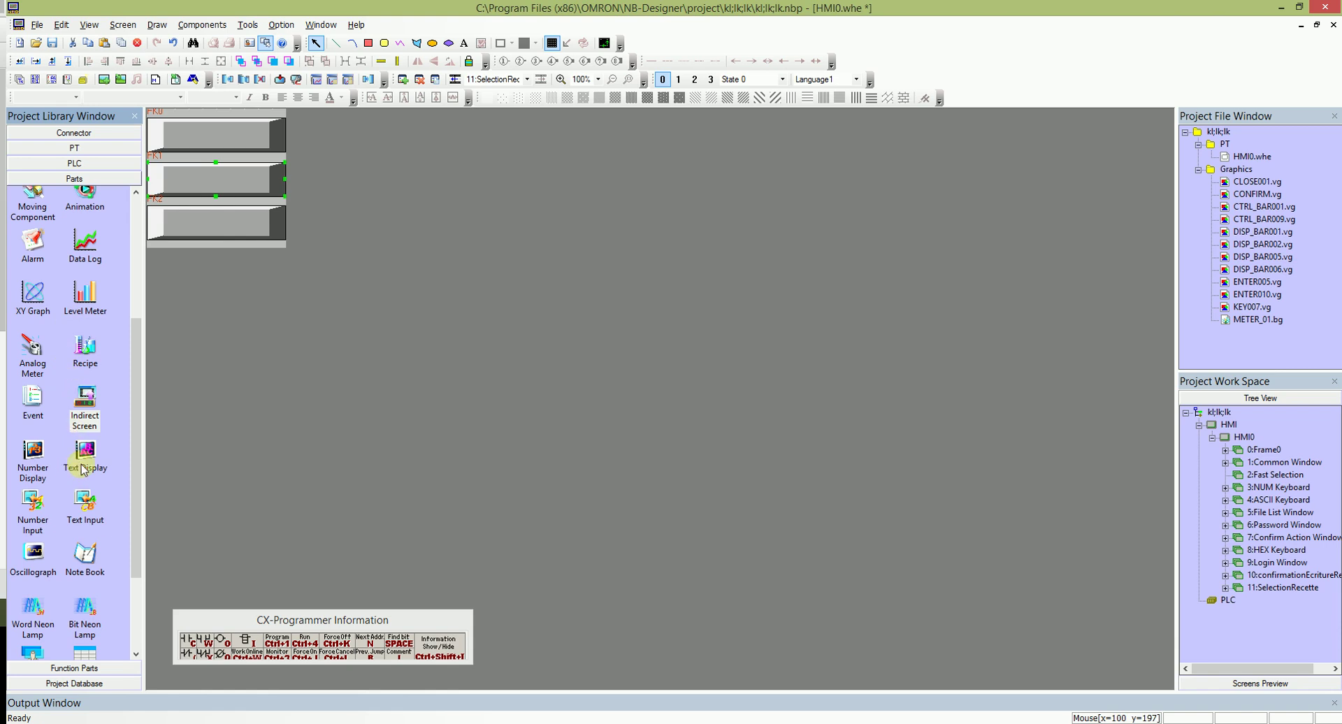
{"action": "left_click_drag", "start_coordinate": [84, 455], "coordinate": [176, 136]}
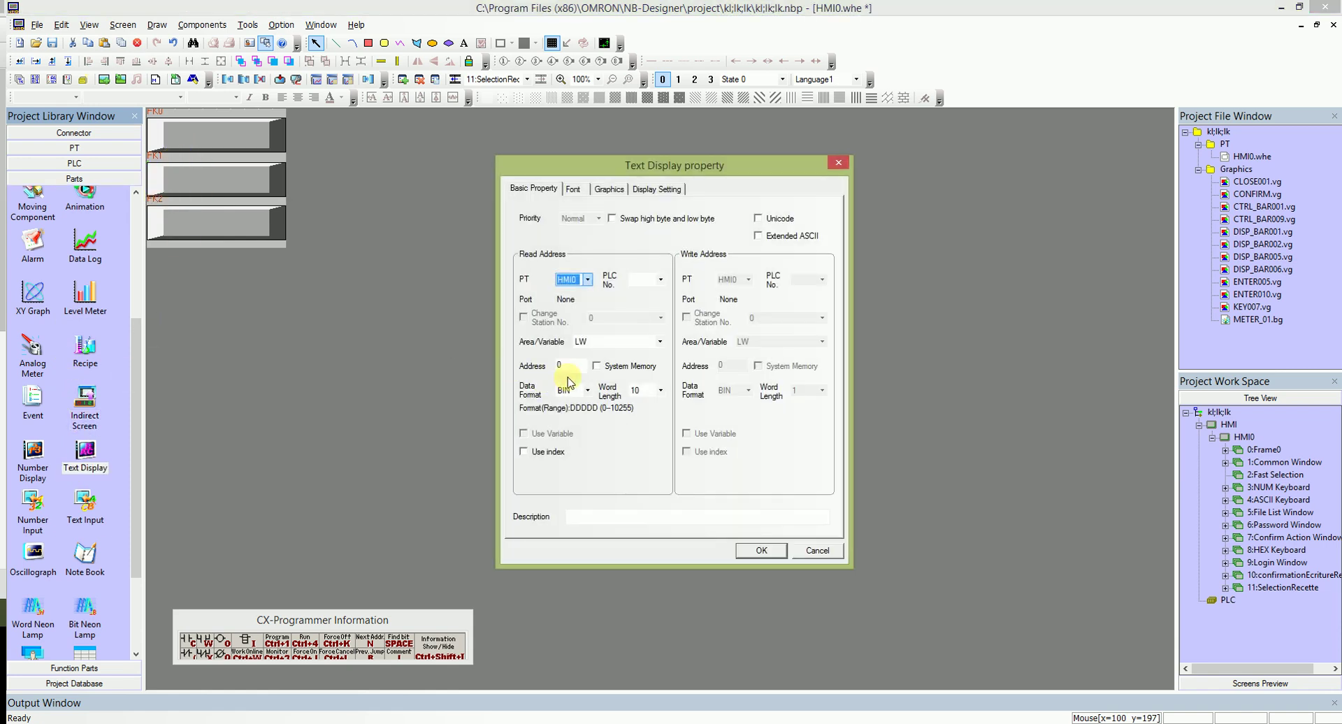
{"action": "left_click", "coordinate": [592, 348]}
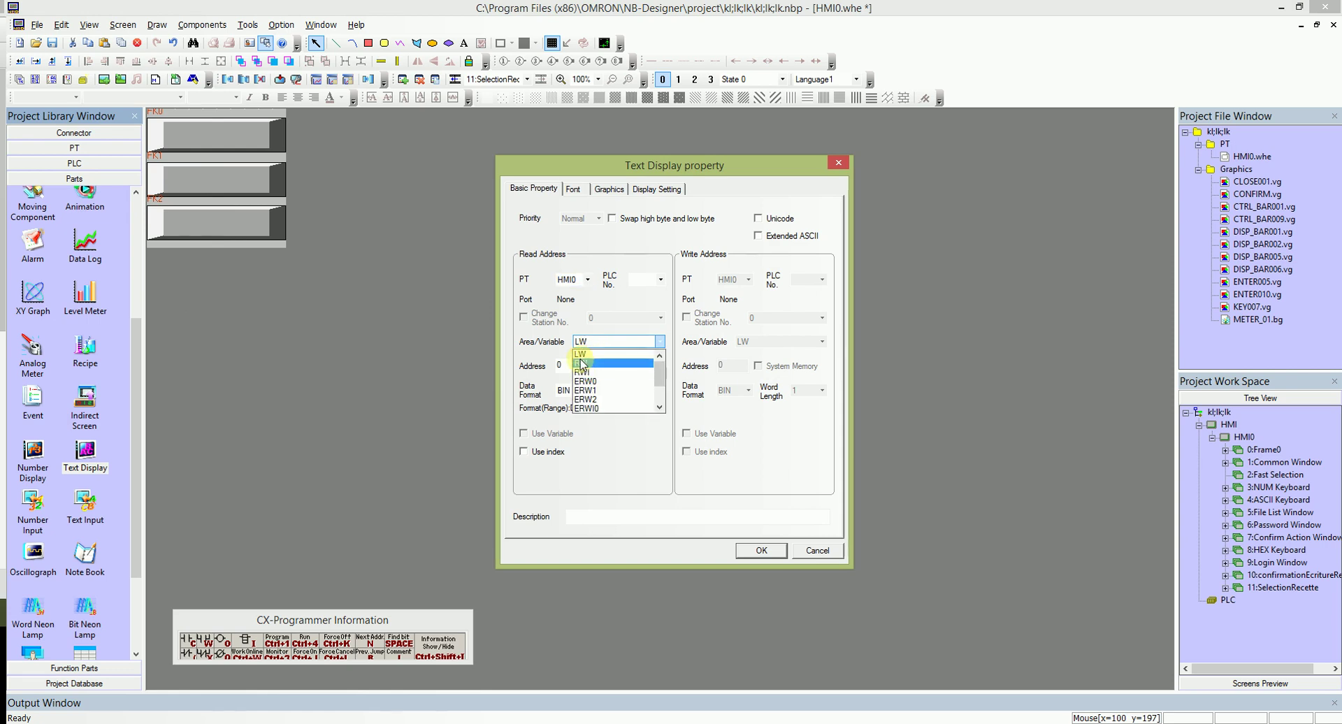
{"action": "left_click", "coordinate": [584, 364]}
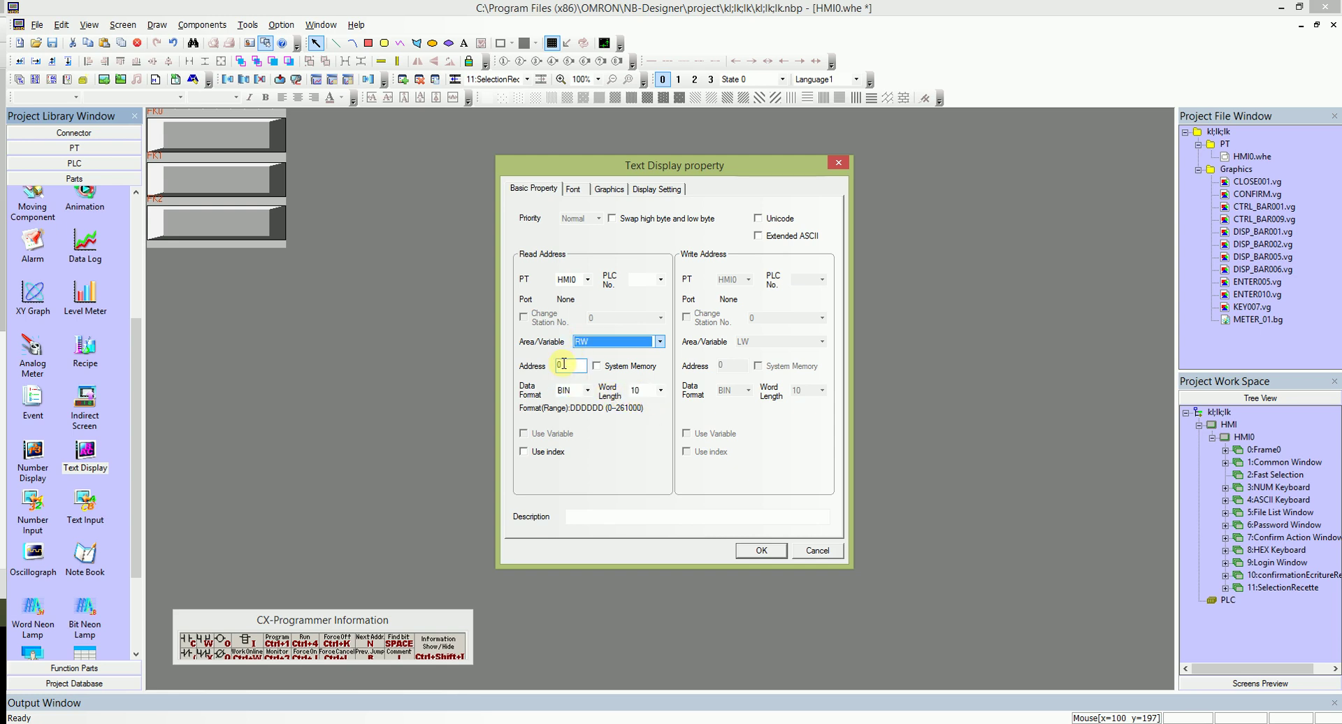
{"action": "left_click", "coordinate": [761, 550]}
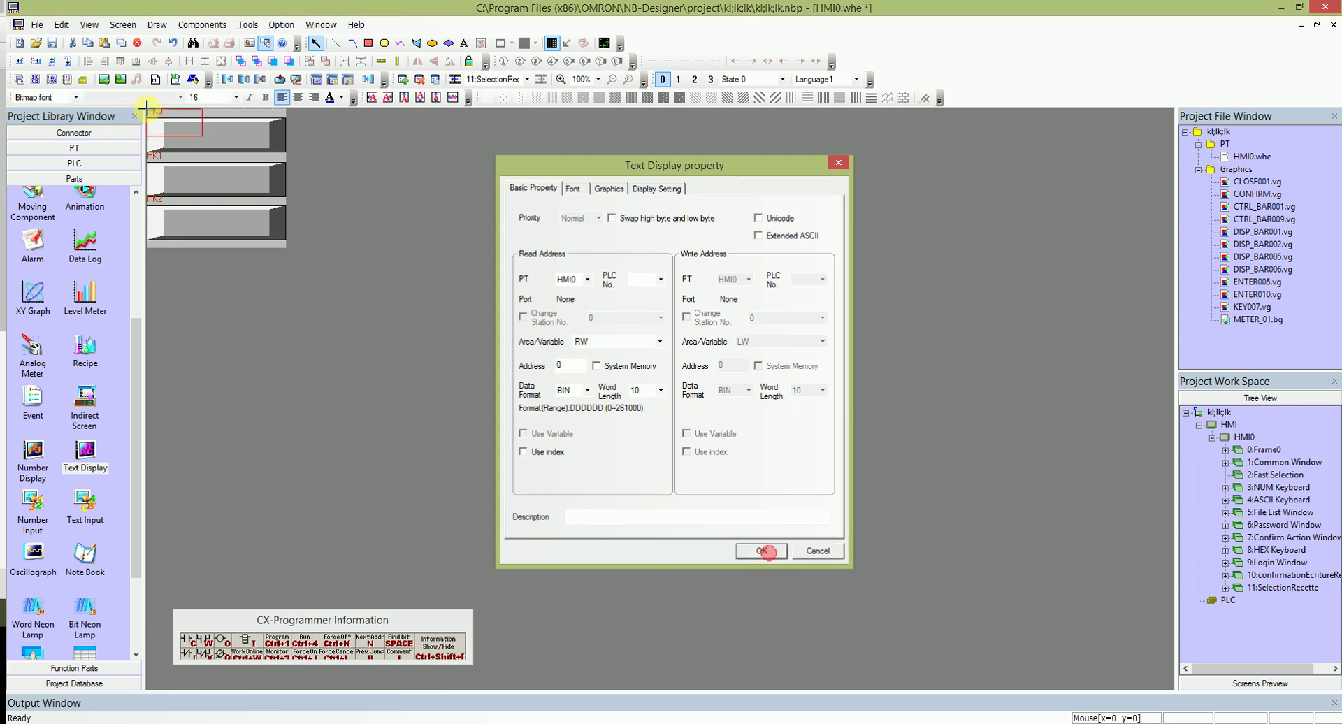
Step: Position the text display over the face of the top function key
{"action": "left_click", "coordinate": [156, 122]}
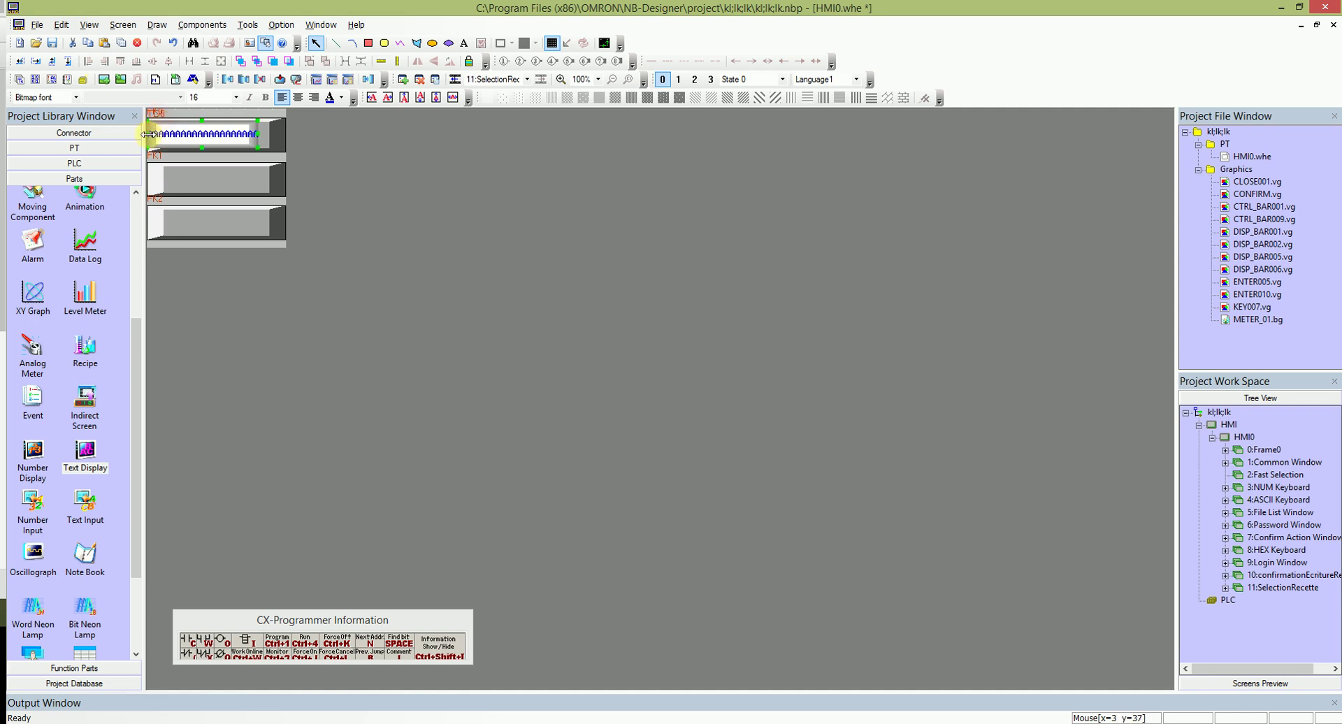
{"action": "key", "text": "Right"}
{"action": "key", "text": "Right"}
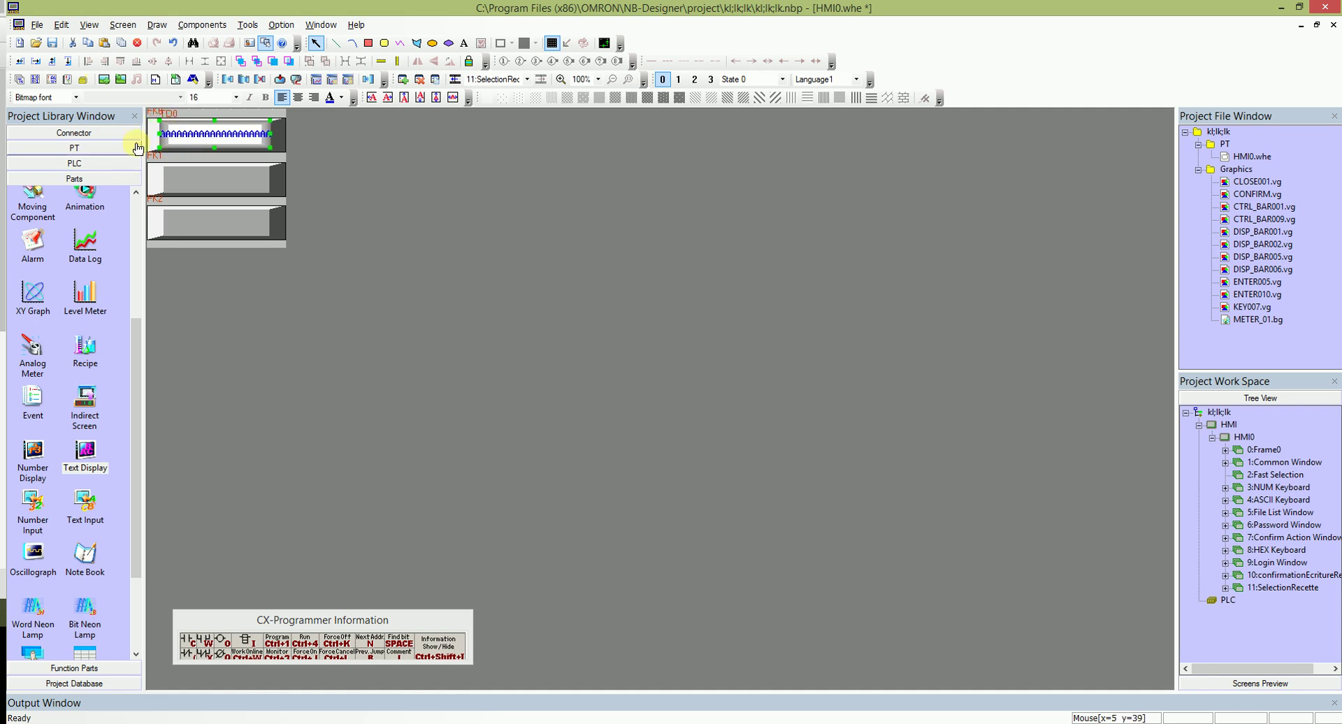
Step: Duplicate the text display twice and position the copies over the middle and lowest function keys
{"action": "key", "text": "ctrl+c"}
{"action": "key", "text": "ctrl+v"}
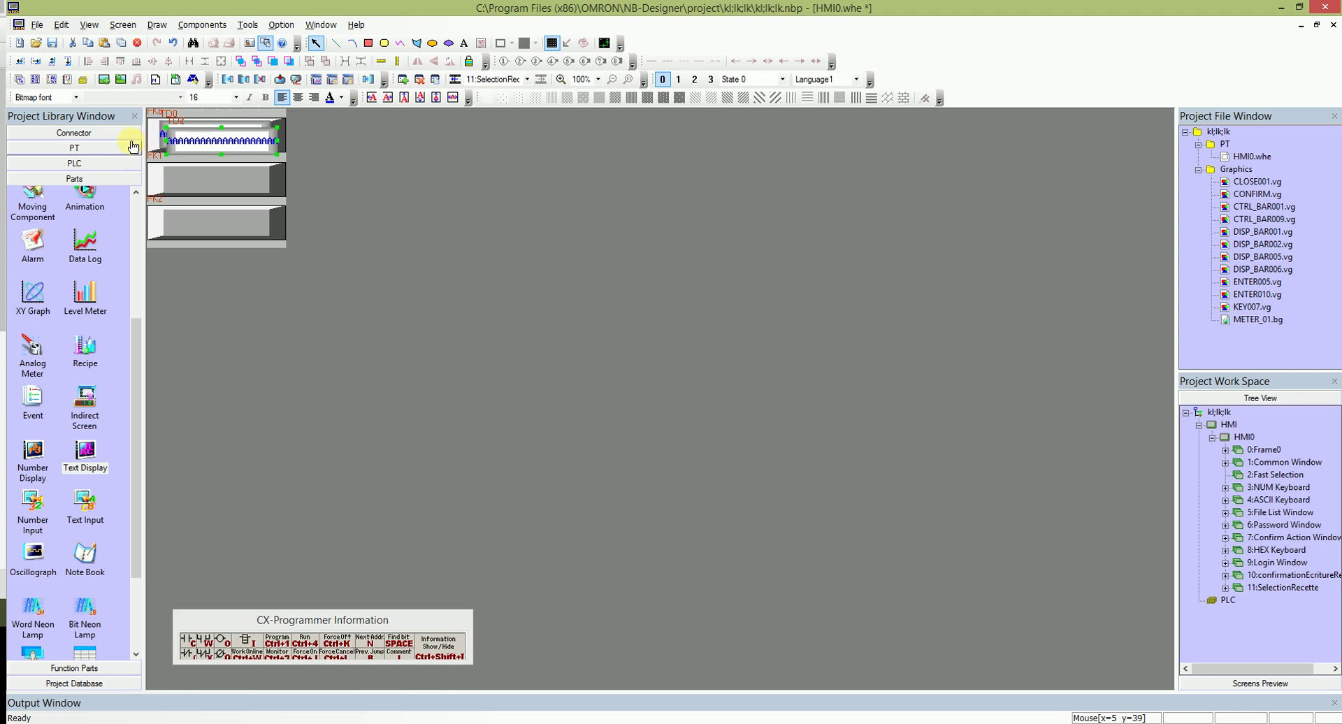
{"action": "left_click_drag", "start_coordinate": [168, 146], "coordinate": [170, 225]}
{"action": "left_click_drag", "start_coordinate": [172, 152], "coordinate": [167, 183]}
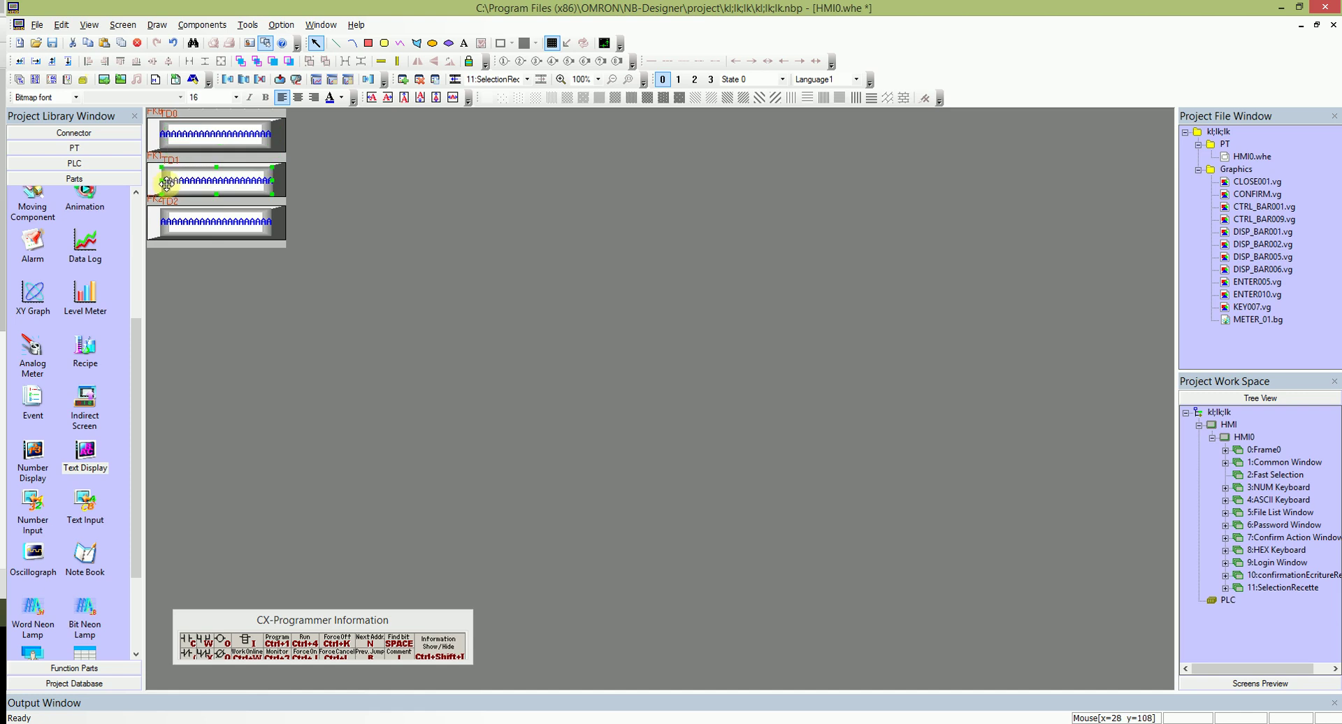
Step: Set the middle text display's RW read address to 100, and change the read address of the lowest text display
{"action": "double_click", "coordinate": [166, 184]}
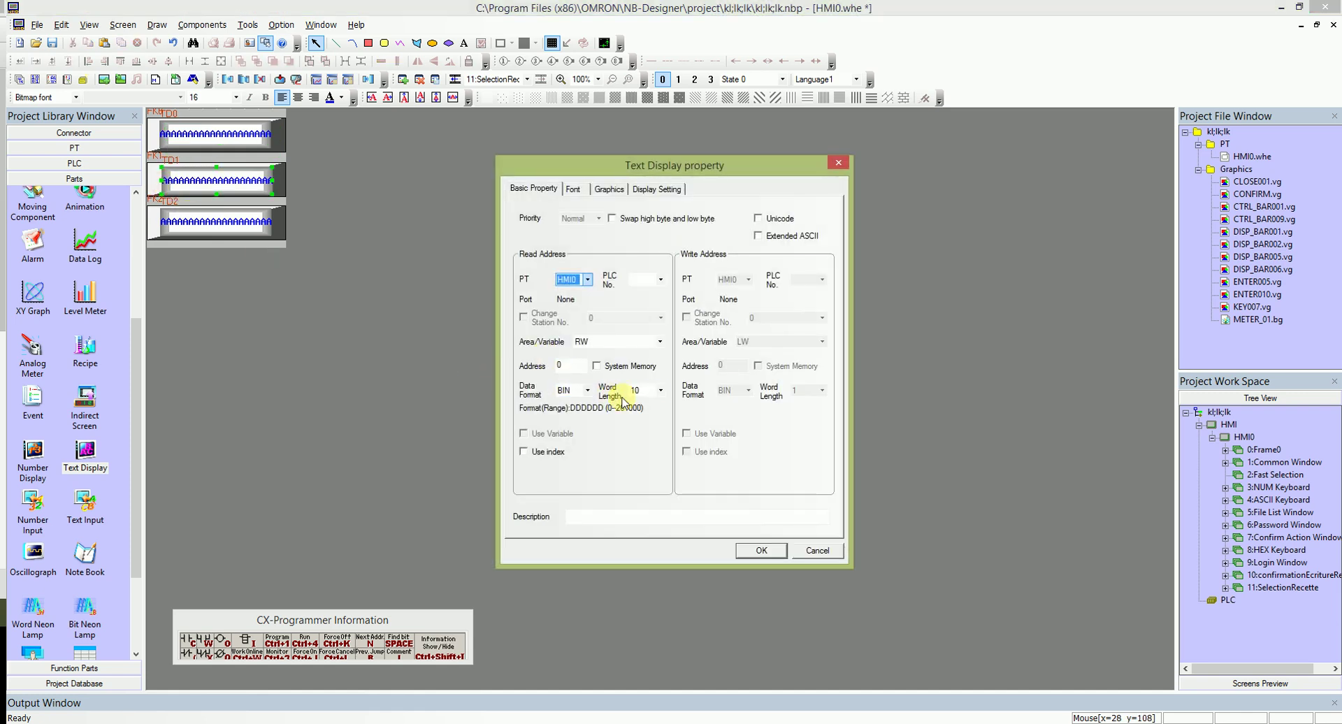
{"action": "left_click", "coordinate": [557, 366]}
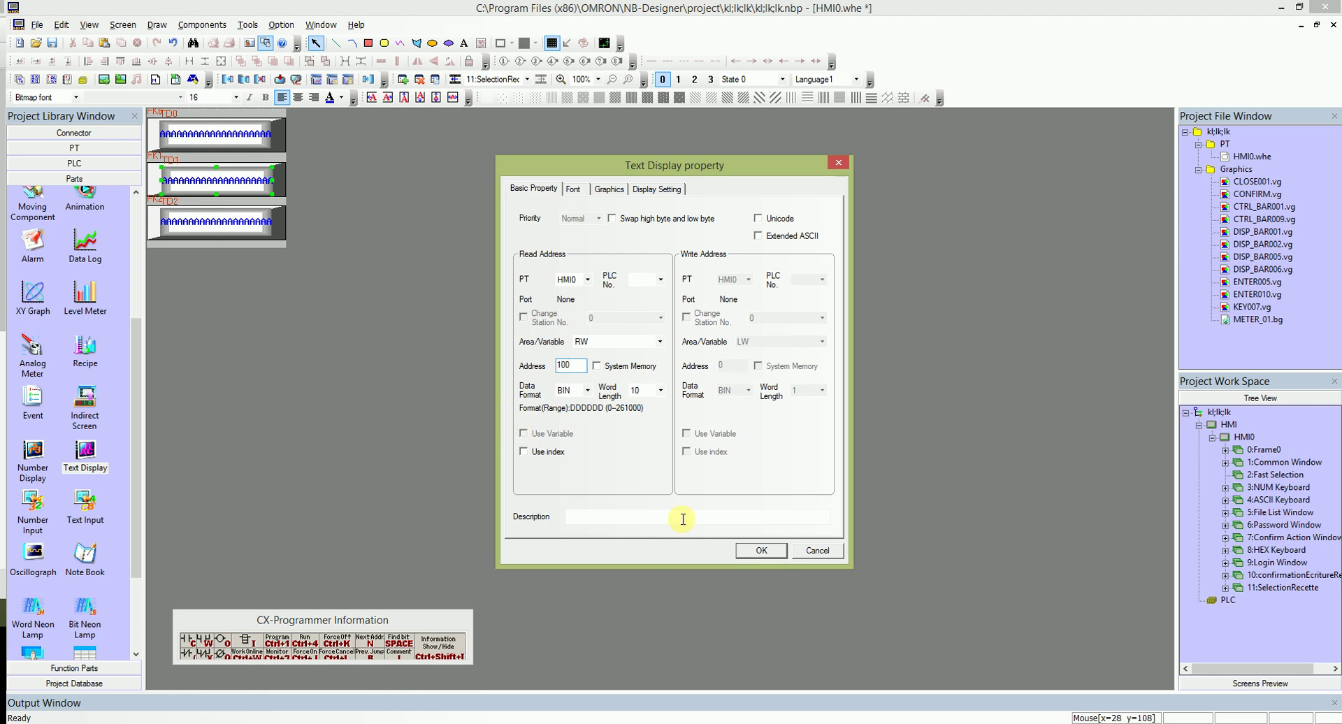
{"action": "left_click", "coordinate": [761, 550]}
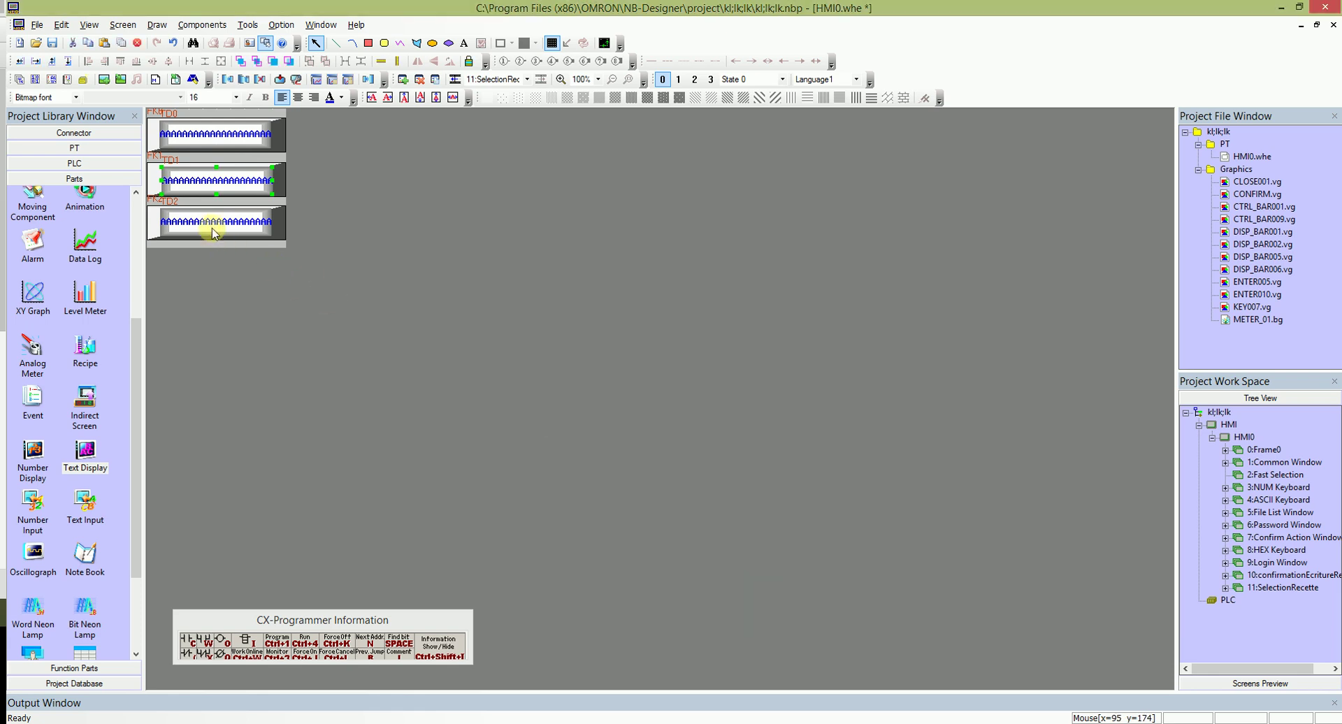
{"action": "double_click", "coordinate": [213, 232]}
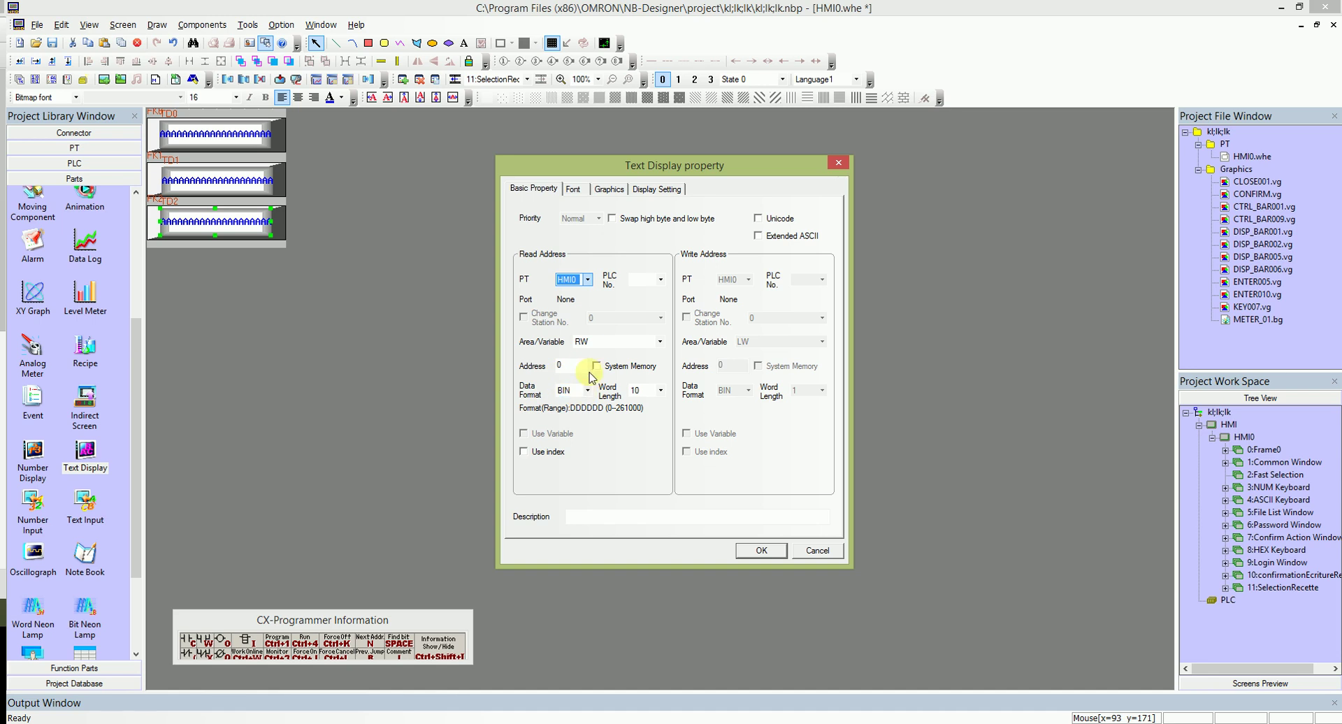
{"action": "left_click", "coordinate": [573, 366]}
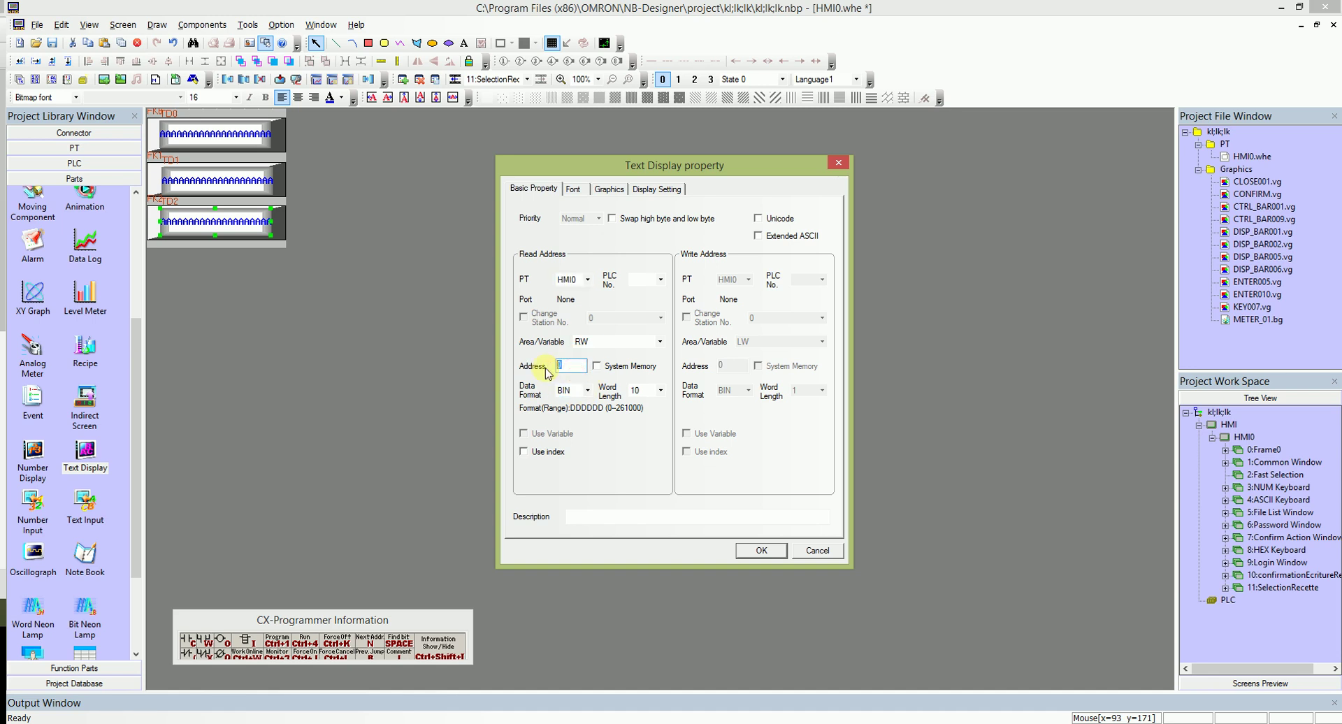
{"action": "left_click", "coordinate": [764, 548]}
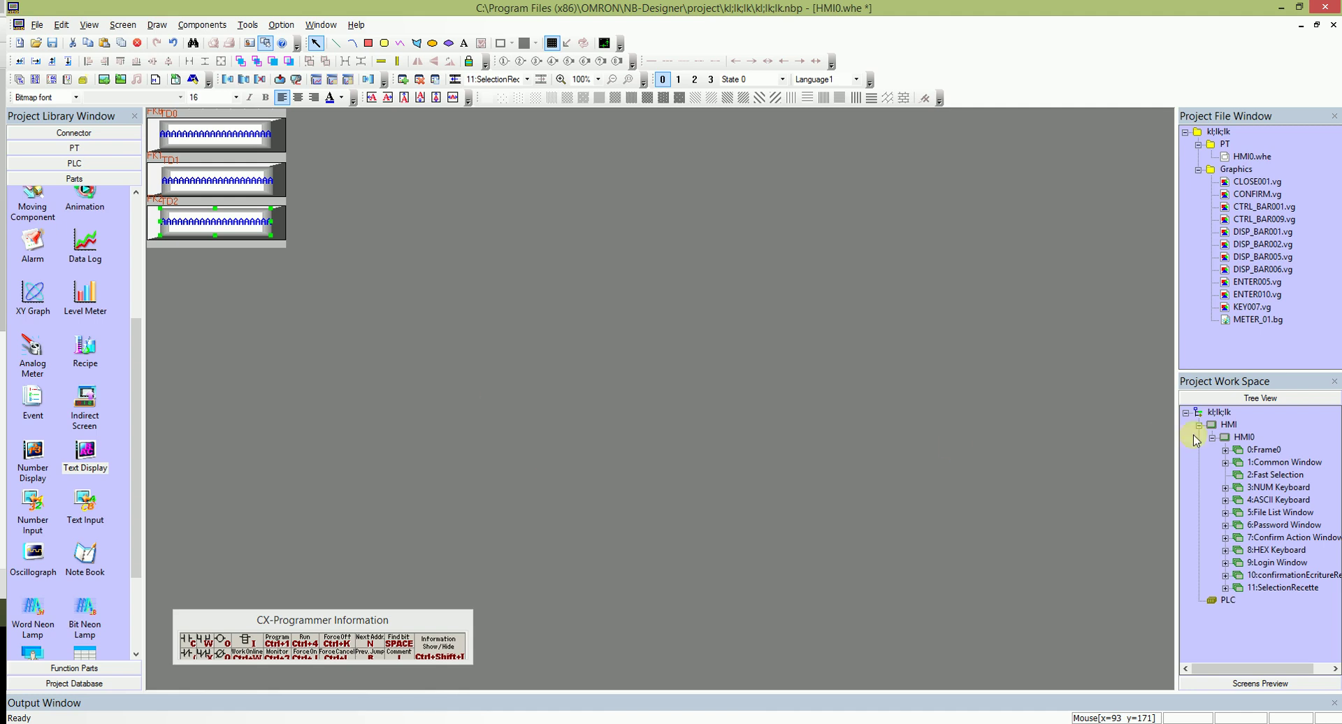
Step: On Frame0, move the recipe drop-down list to the upper-left corner and widen the blank function key beside the Transfert recette key
{"action": "double_click", "coordinate": [1262, 449]}
{"action": "left_click_drag", "start_coordinate": [295, 235], "coordinate": [212, 158]}
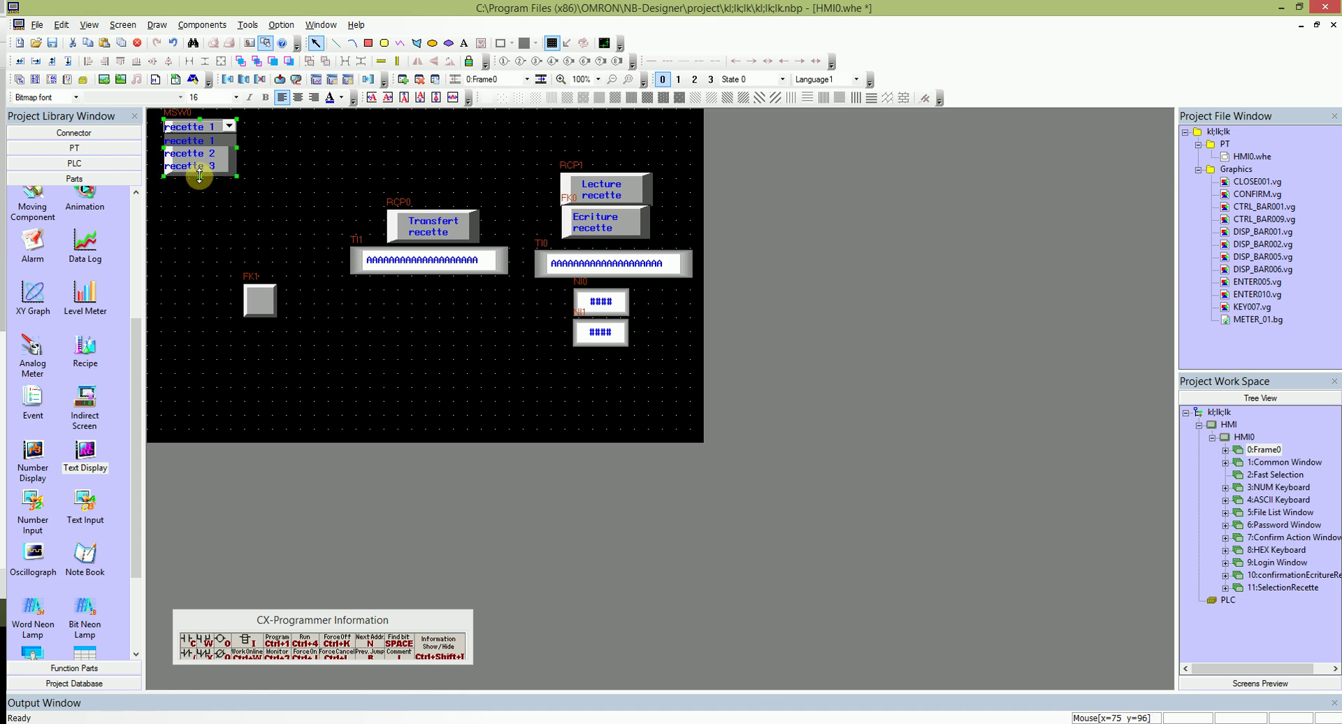
{"action": "left_click_drag", "start_coordinate": [251, 304], "coordinate": [326, 227]}
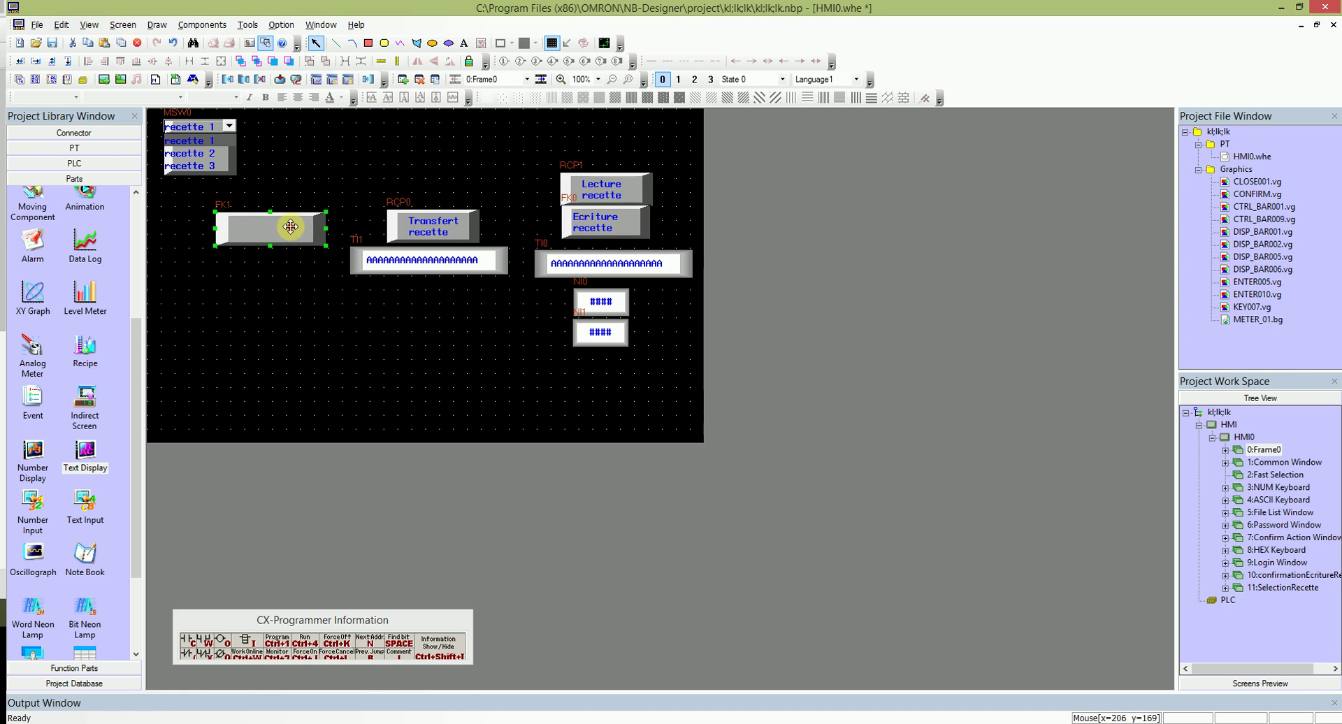
Step: Configure the widened function key to switch screens as a Pop-up Screen showing 11:SelectionRecette
{"action": "double_click", "coordinate": [290, 226]}
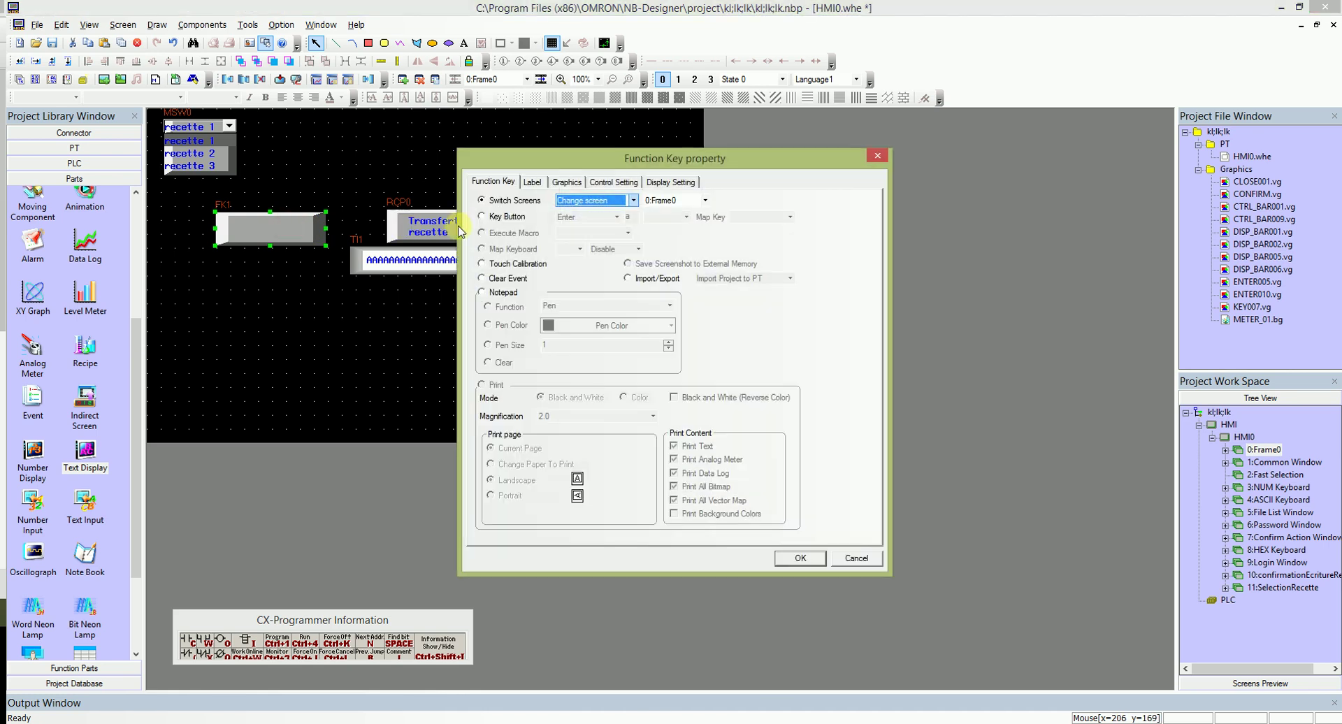
{"action": "left_click", "coordinate": [591, 209]}
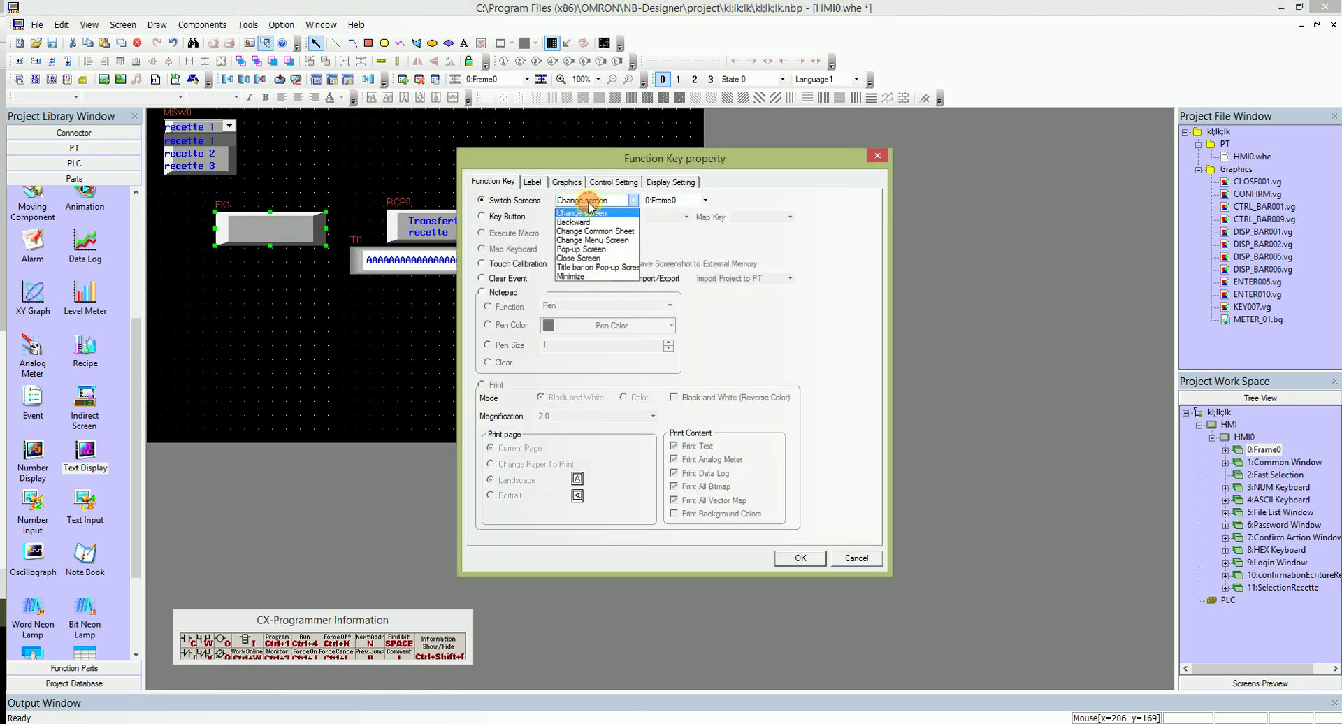
{"action": "left_click", "coordinate": [593, 239]}
{"action": "left_click", "coordinate": [689, 202]}
{"action": "scroll", "coordinate": [690, 244], "scroll_direction": "down", "scroll_amount": 2}
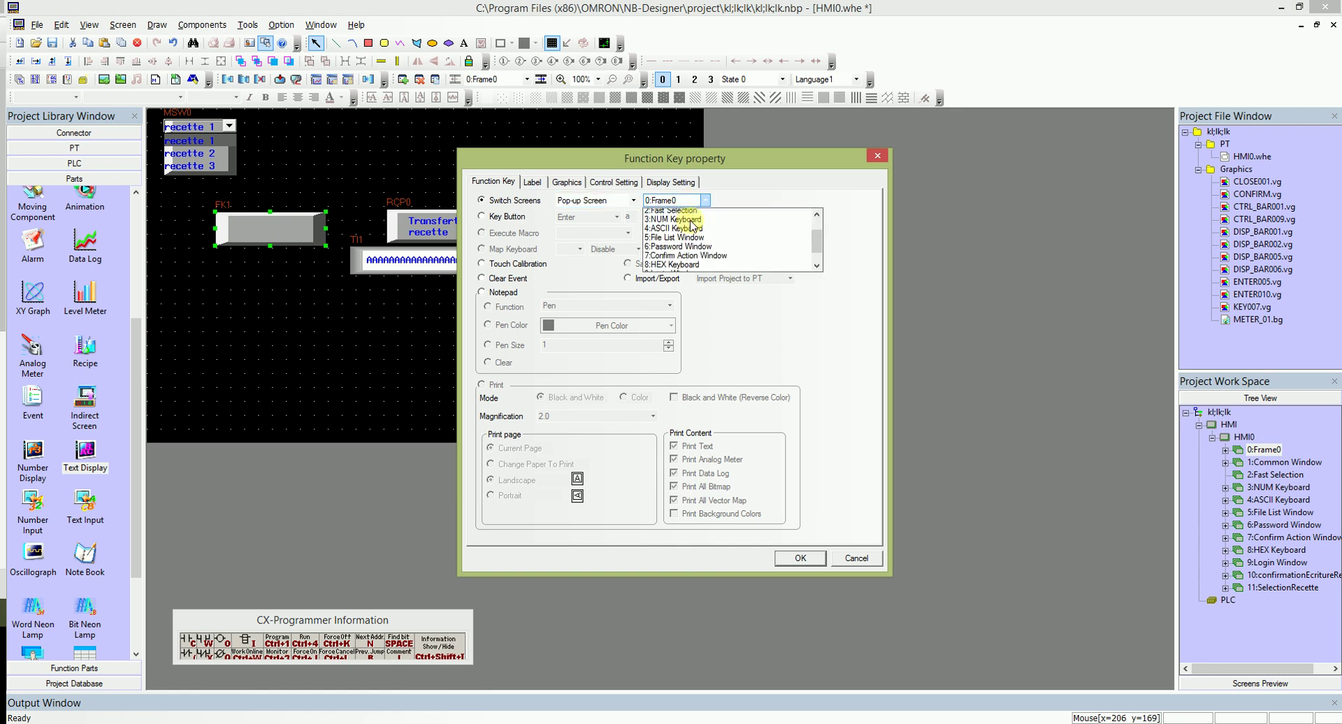
{"action": "left_click", "coordinate": [690, 267]}
{"action": "left_click", "coordinate": [690, 268]}
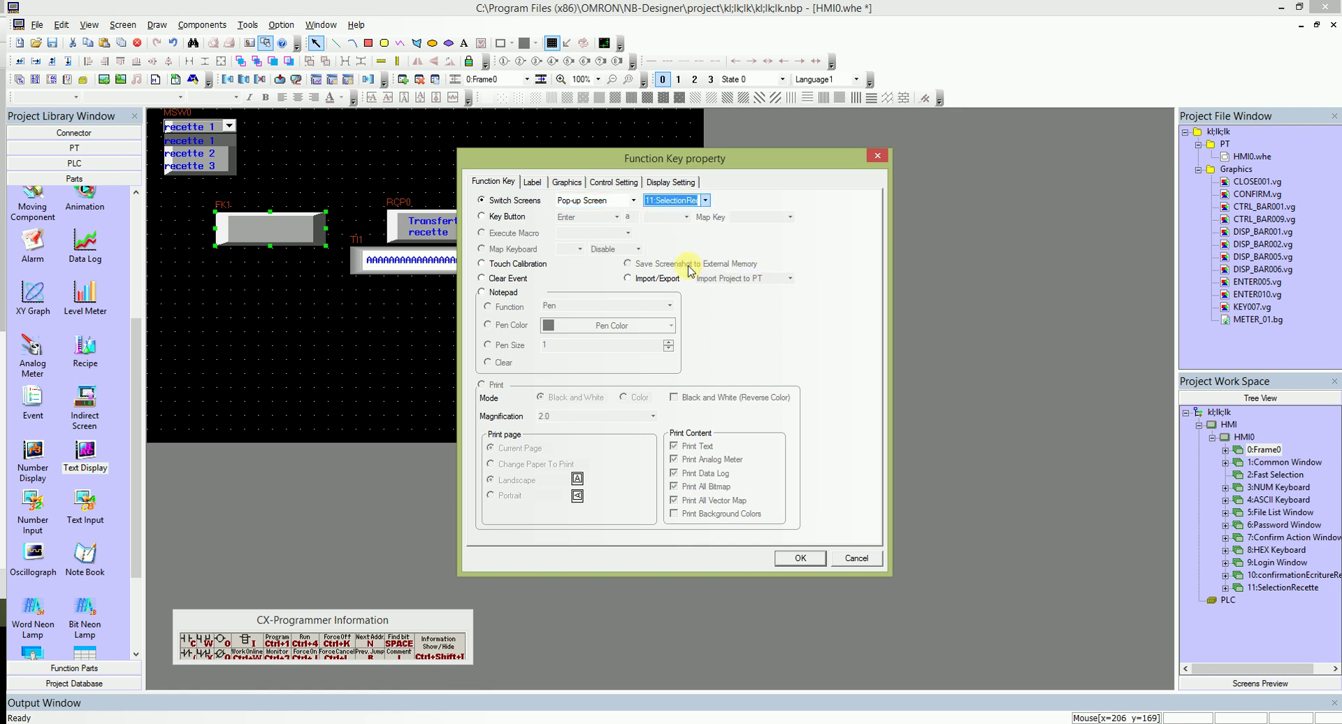
Step: Give the function key the two-line label "Sélection Recette" and apply its properties
{"action": "left_click", "coordinate": [559, 183]}
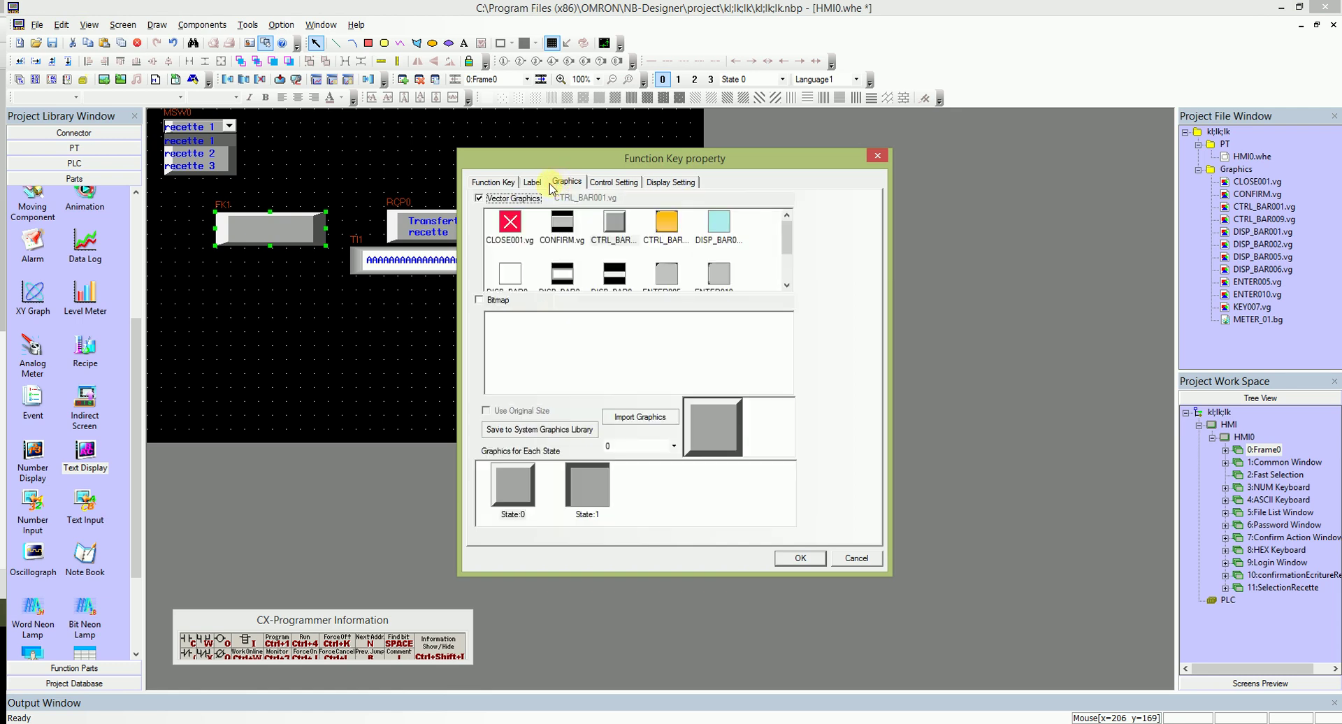
{"action": "left_click", "coordinate": [531, 182]}
{"action": "left_click", "coordinate": [479, 204]}
{"action": "left_click", "coordinate": [650, 276]}
{"action": "type", "text": "Sélection"}
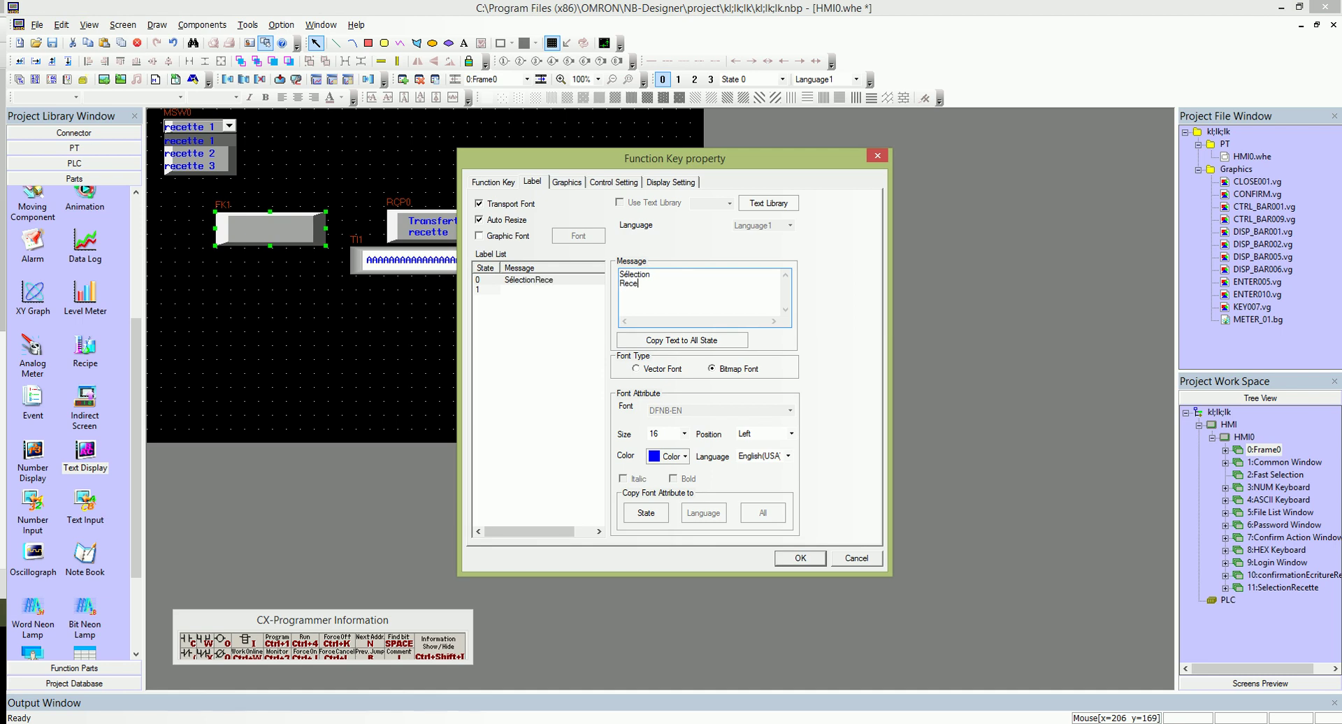
{"action": "left_click", "coordinate": [800, 558]}
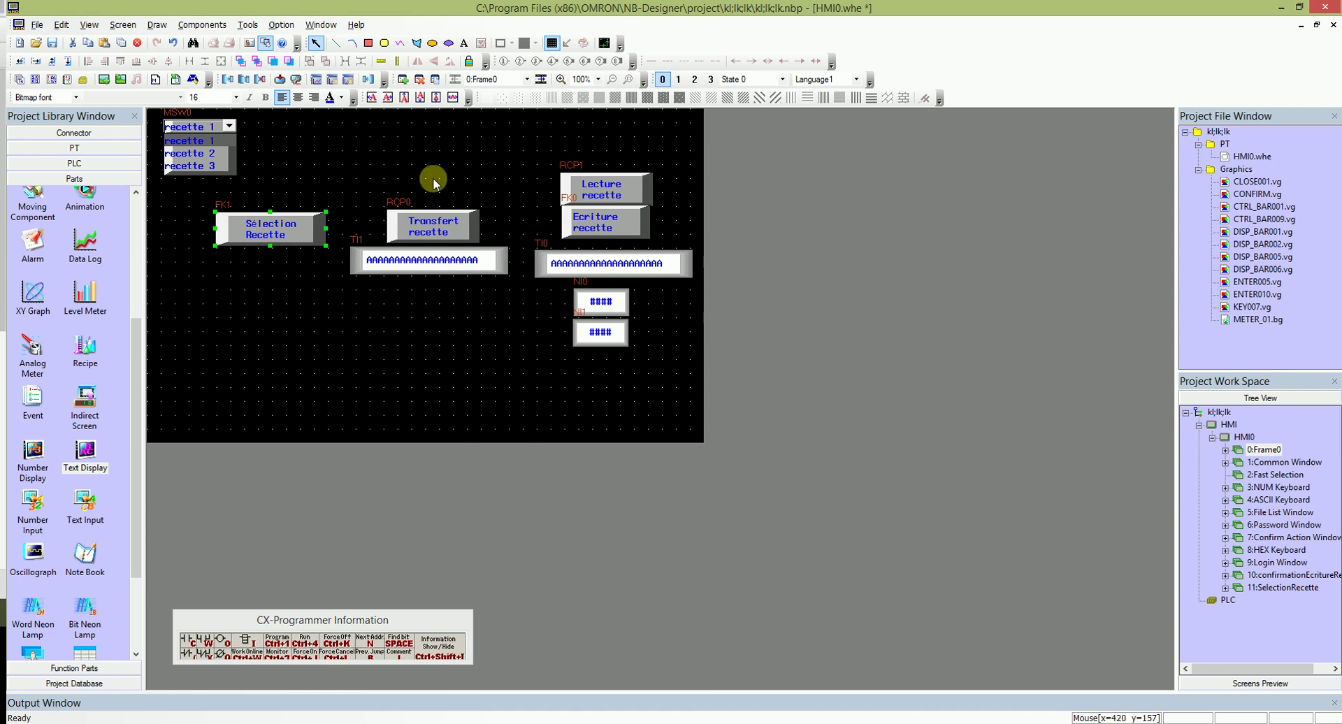
Step: Run the project simulation and choose the second recipe from the Sélection Recette pop-up
{"action": "left_click", "coordinate": [229, 81]}
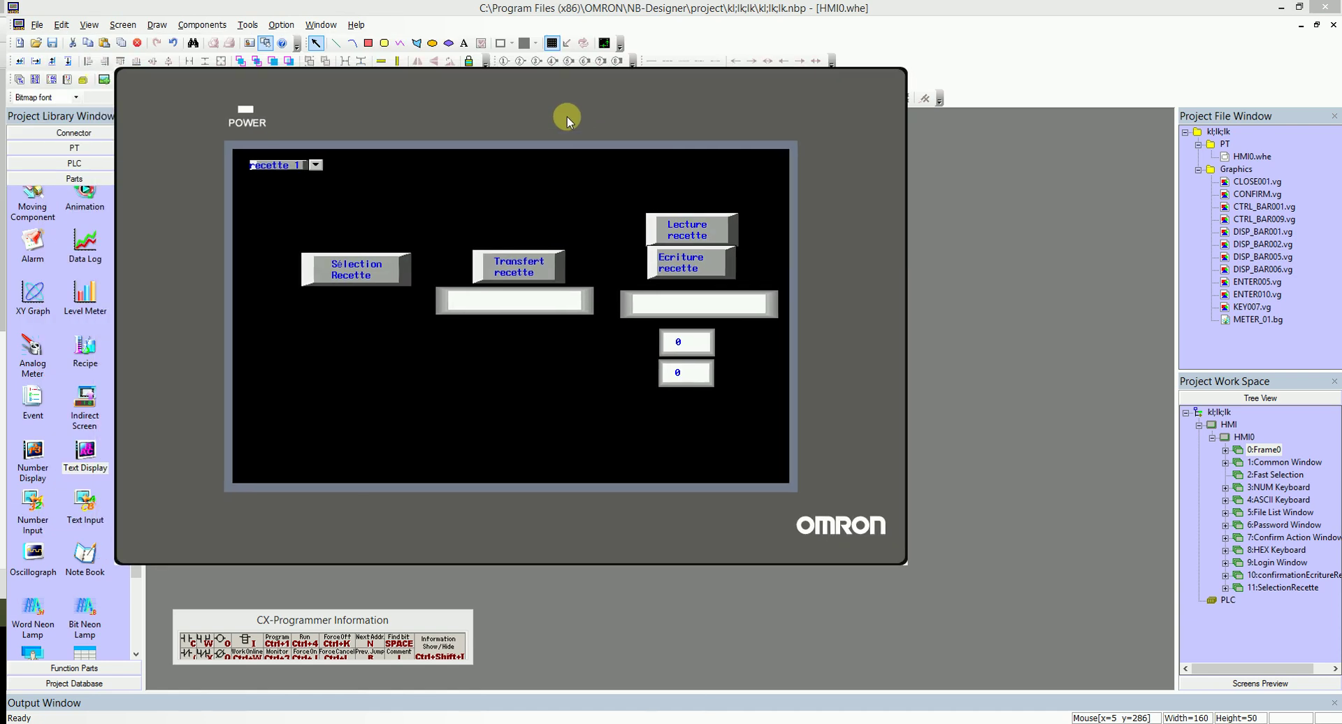
{"action": "left_click", "coordinate": [315, 164]}
{"action": "left_click", "coordinate": [315, 164]}
{"action": "left_click", "coordinate": [344, 277]}
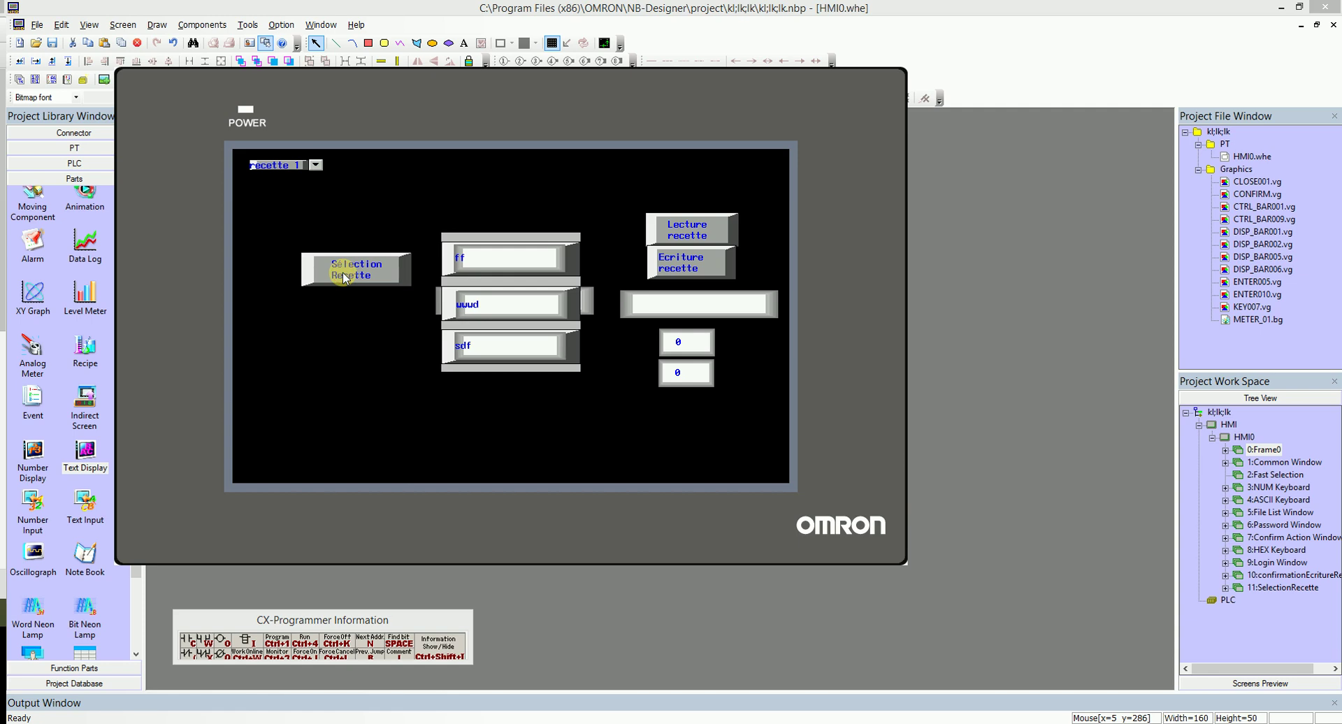
{"action": "left_click", "coordinate": [480, 307]}
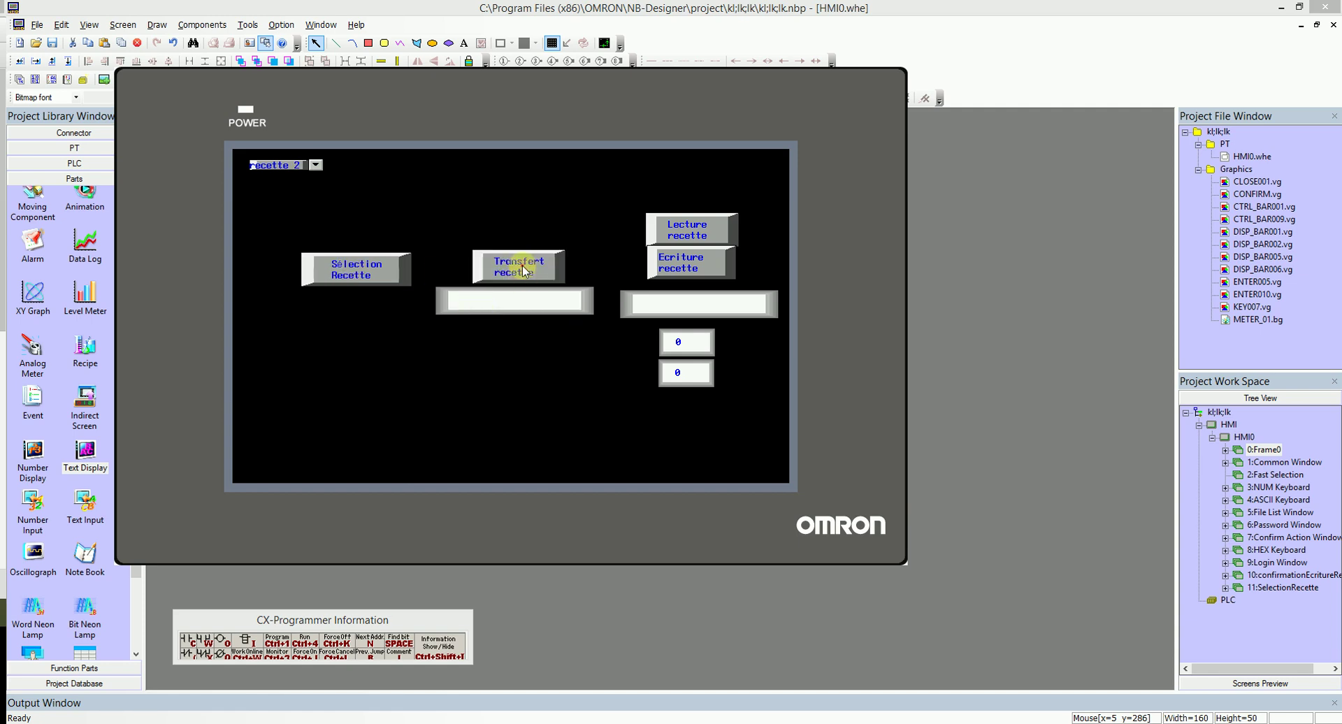
Step: Test the pop-up by choosing recipe ff and transferring it, then try choosing the third recipe, sdf
{"action": "left_click", "coordinate": [366, 269]}
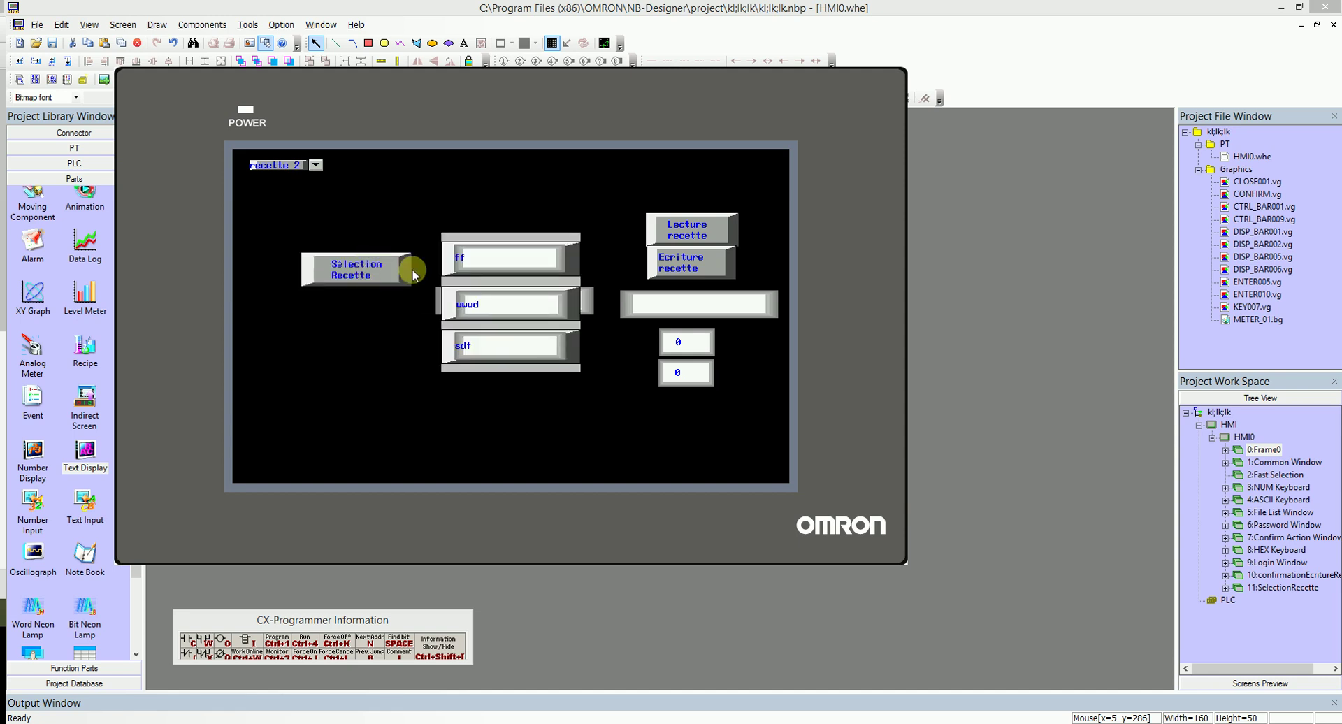
{"action": "left_click", "coordinate": [490, 258]}
{"action": "left_click", "coordinate": [493, 264]}
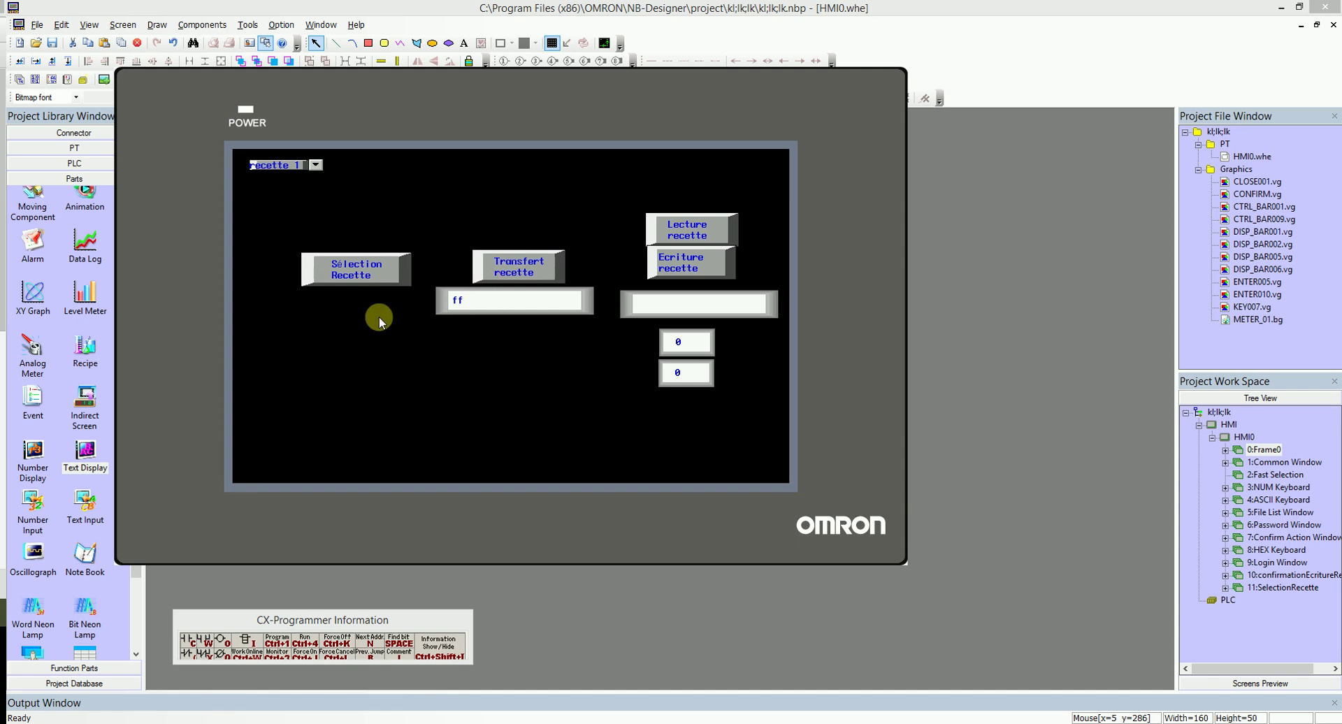
{"action": "left_click", "coordinate": [338, 263]}
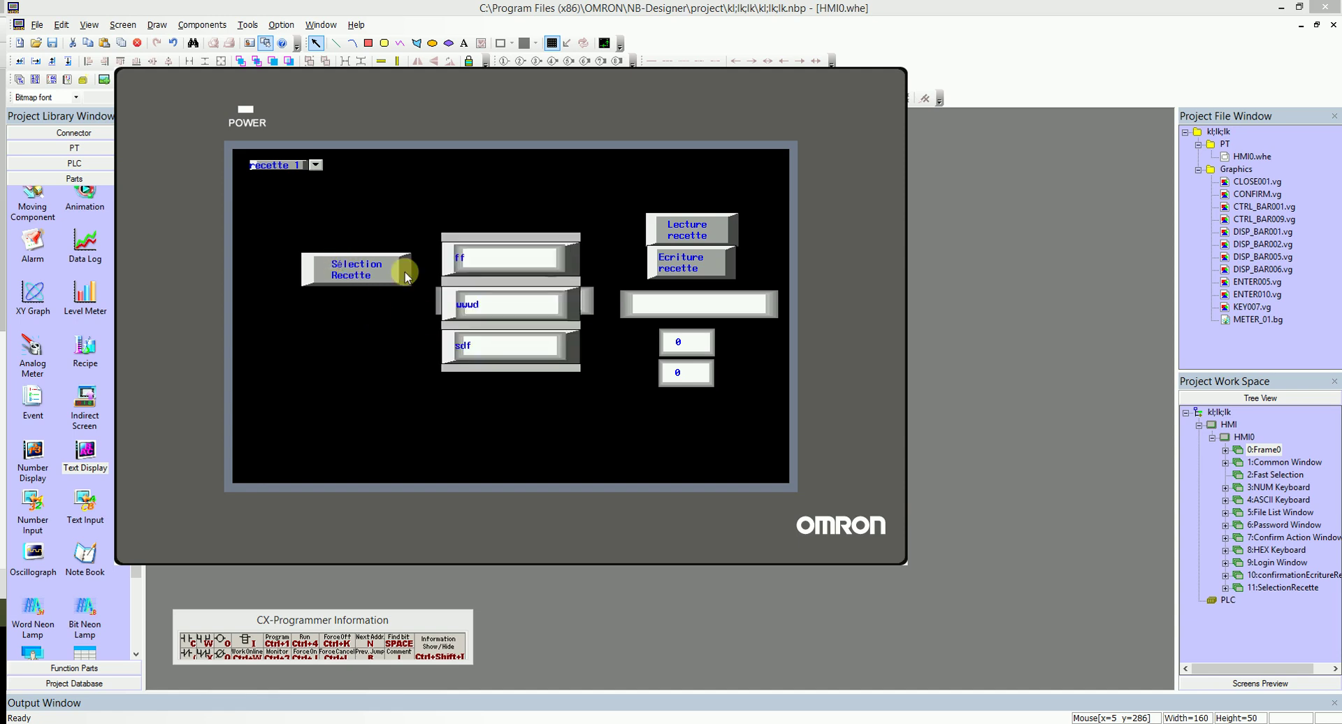
{"action": "left_click", "coordinate": [467, 343]}
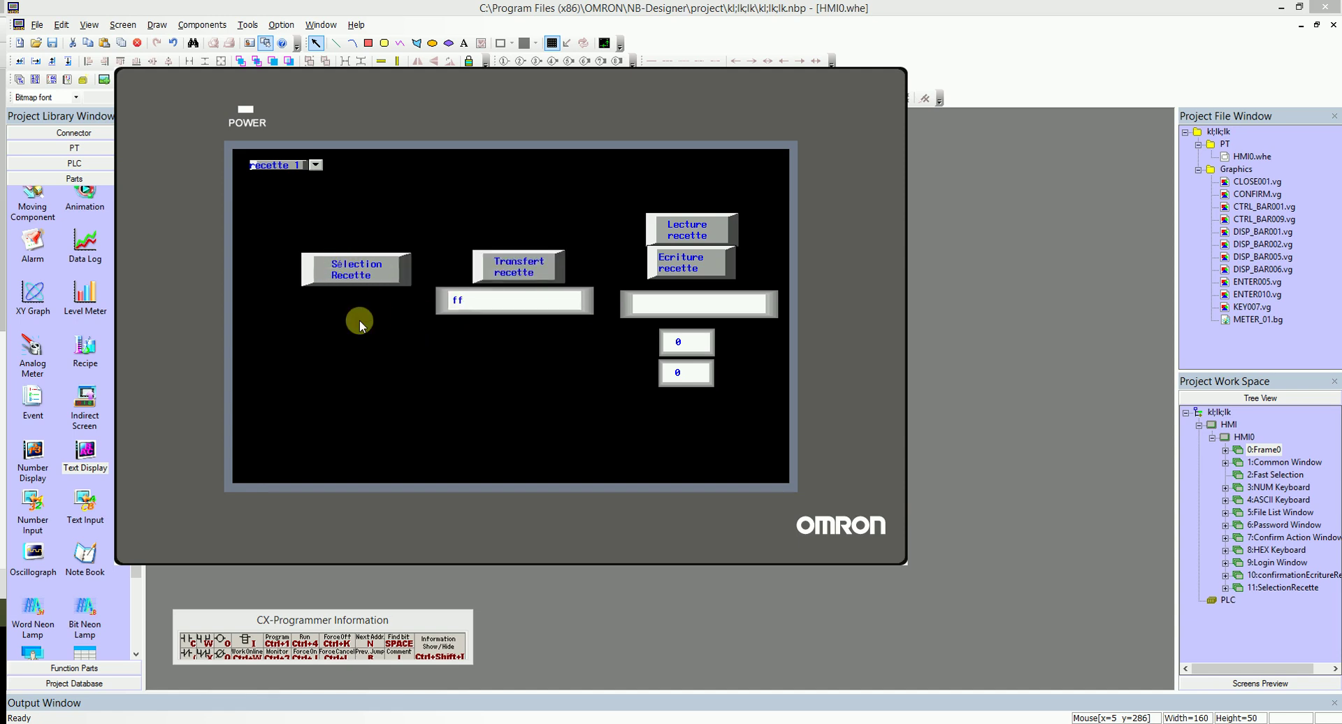
Step: Expand the recipe list, choose recipe ff from the selection pop-up, and load its data with Lecture recette
{"action": "left_click", "coordinate": [316, 165]}
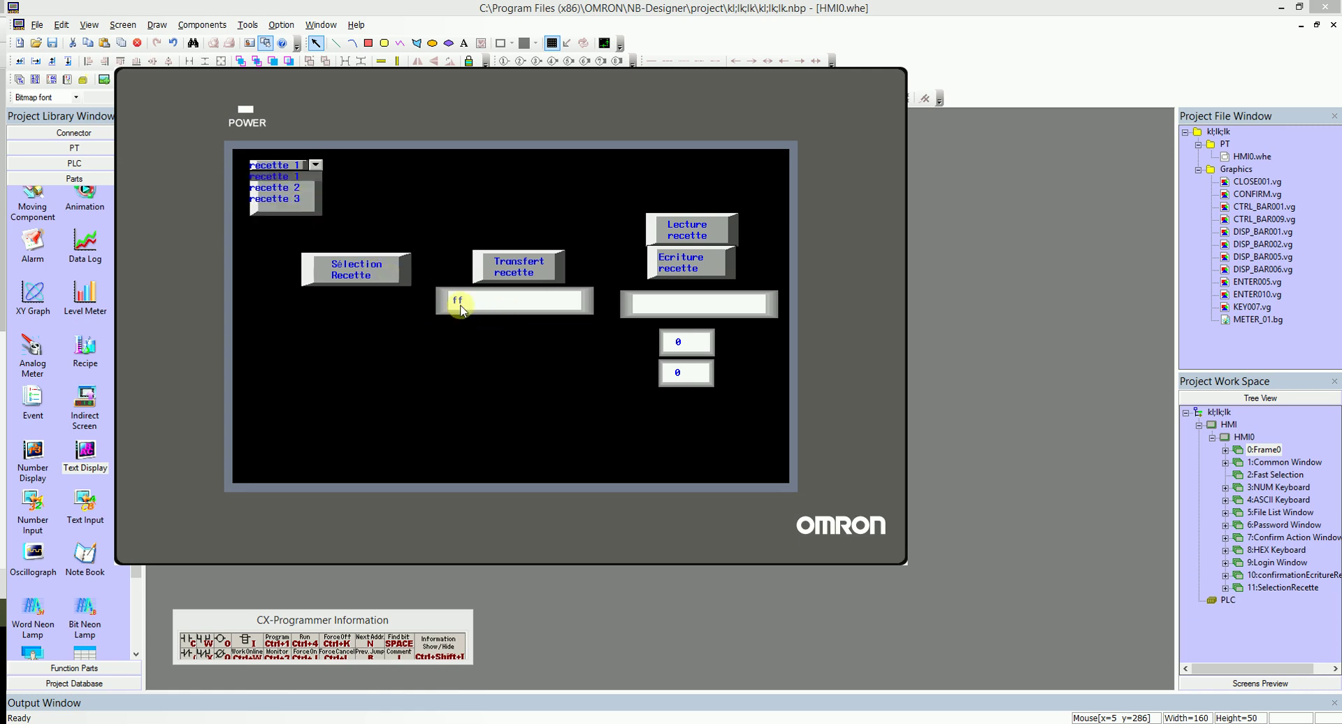
{"action": "left_click", "coordinate": [384, 271]}
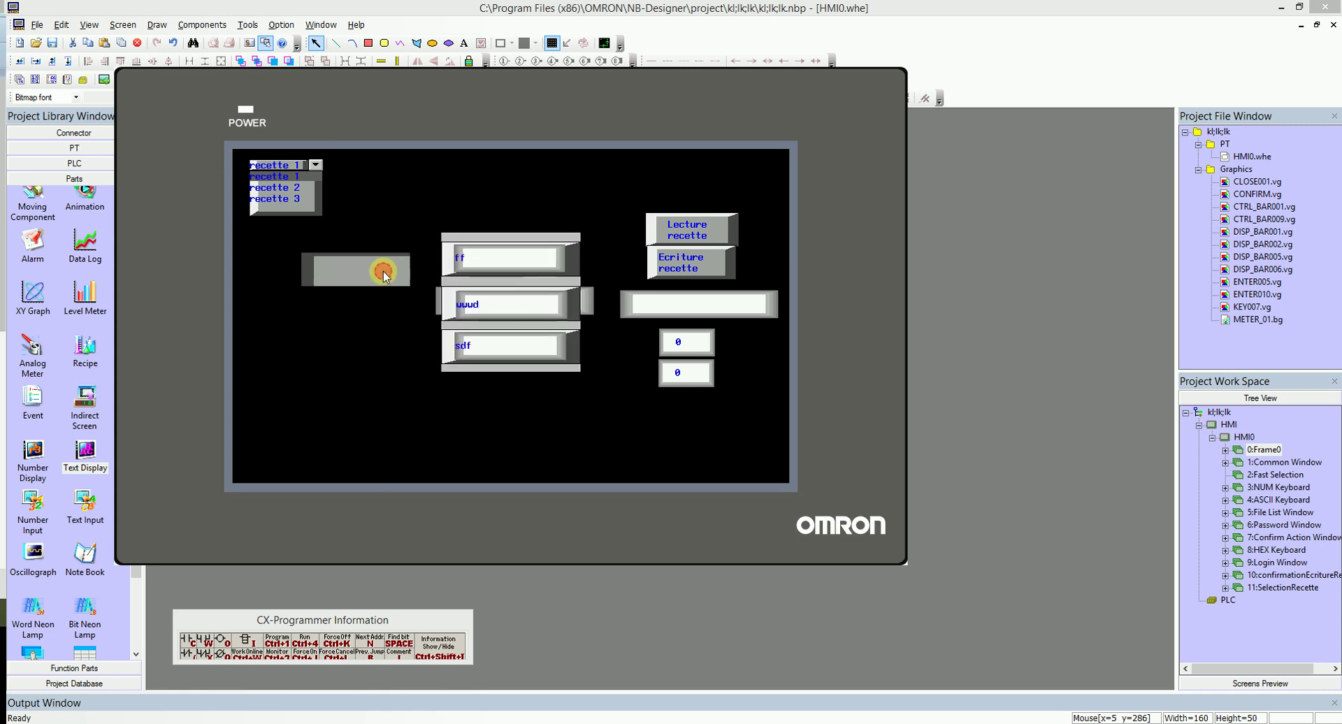
{"action": "left_click", "coordinate": [464, 263]}
{"action": "left_click", "coordinate": [684, 232]}
Step: Replace the loaded recipe's name with a first name and write the recipe with Ecriture recette, accepting the modification
{"action": "left_click", "coordinate": [674, 306]}
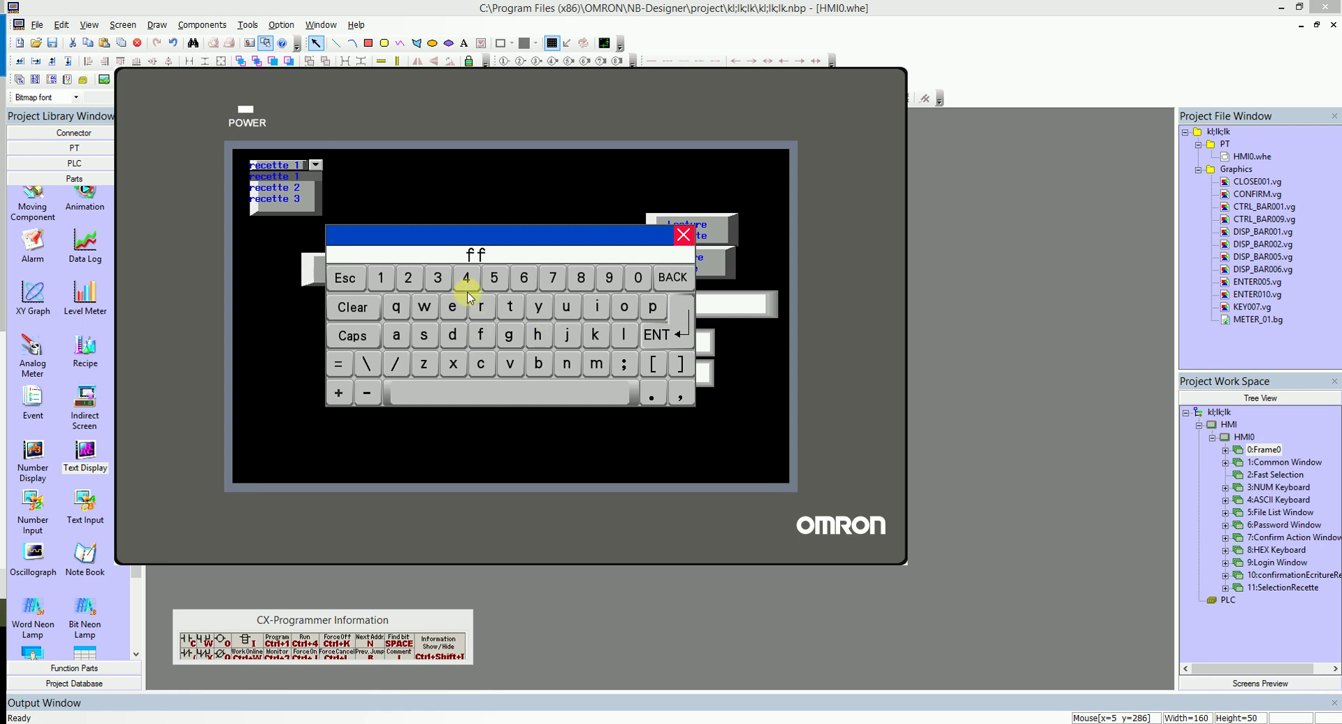
{"action": "left_click", "coordinate": [453, 307]}
{"action": "left_click", "coordinate": [481, 307]}
{"action": "left_click", "coordinate": [596, 306]}
{"action": "left_click", "coordinate": [479, 363]}
{"action": "left_click", "coordinate": [655, 334]}
{"action": "left_click", "coordinate": [684, 265]}
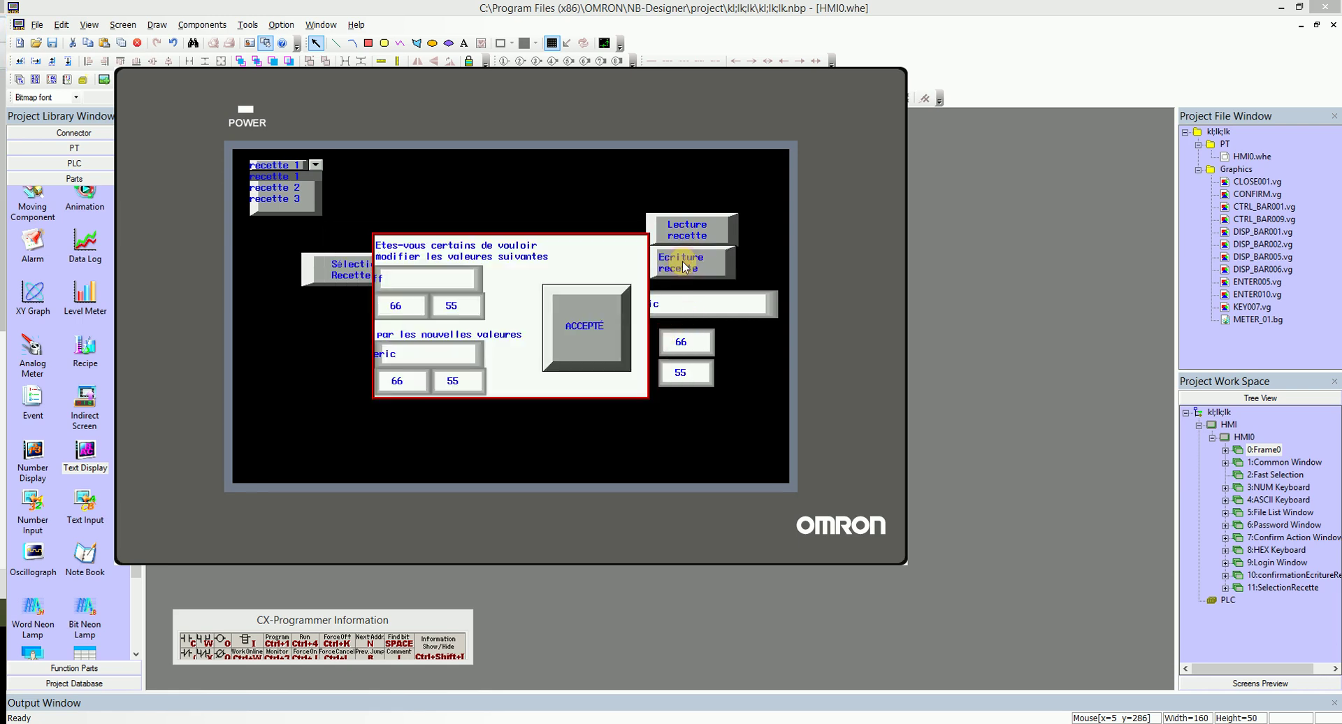
{"action": "left_click", "coordinate": [596, 325]}
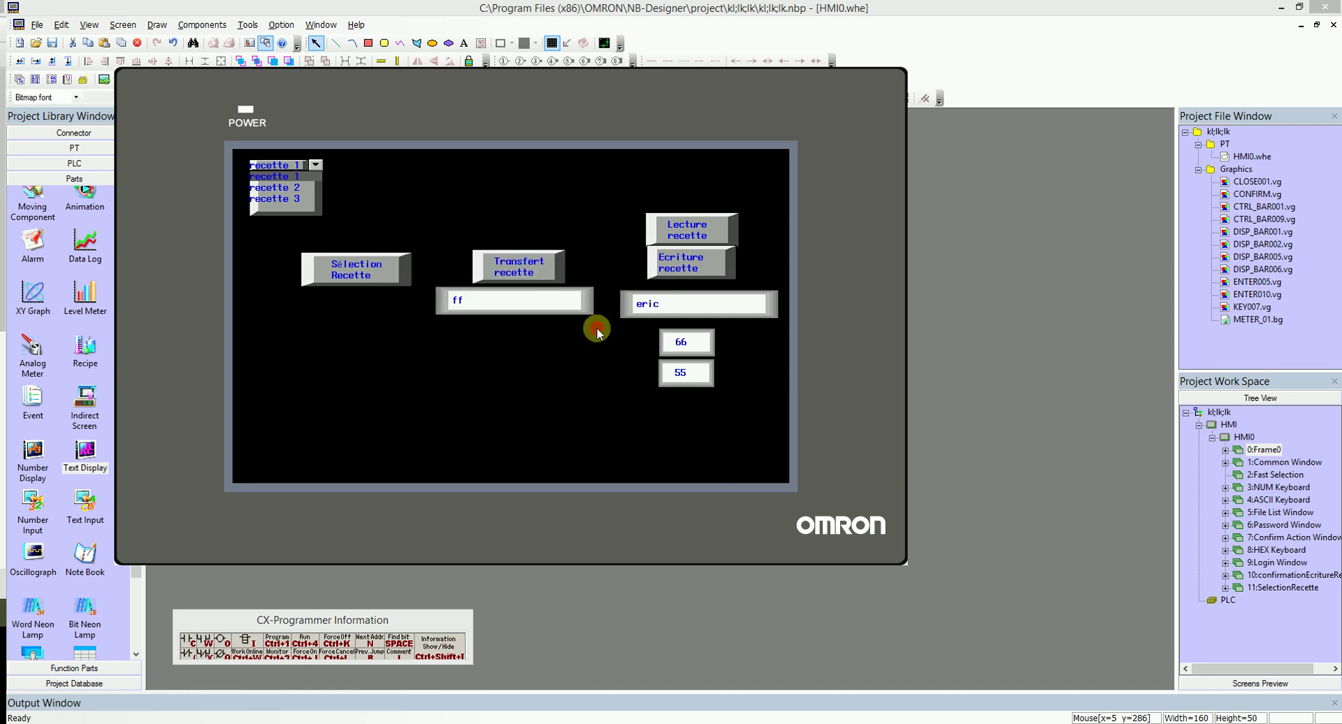
Step: Reopen the Sélection Recette pop-up to check the renamed recipe and choose it
{"action": "left_click", "coordinate": [334, 269]}
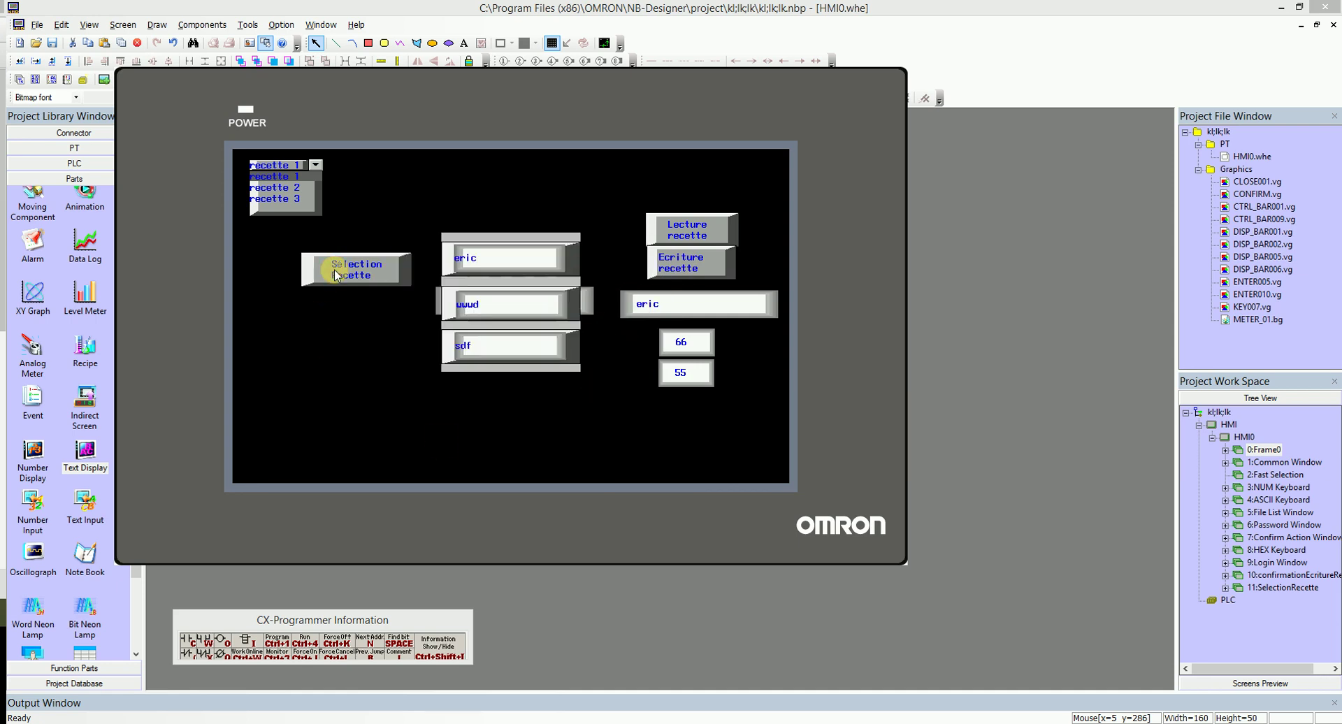
{"action": "left_click", "coordinate": [466, 262]}
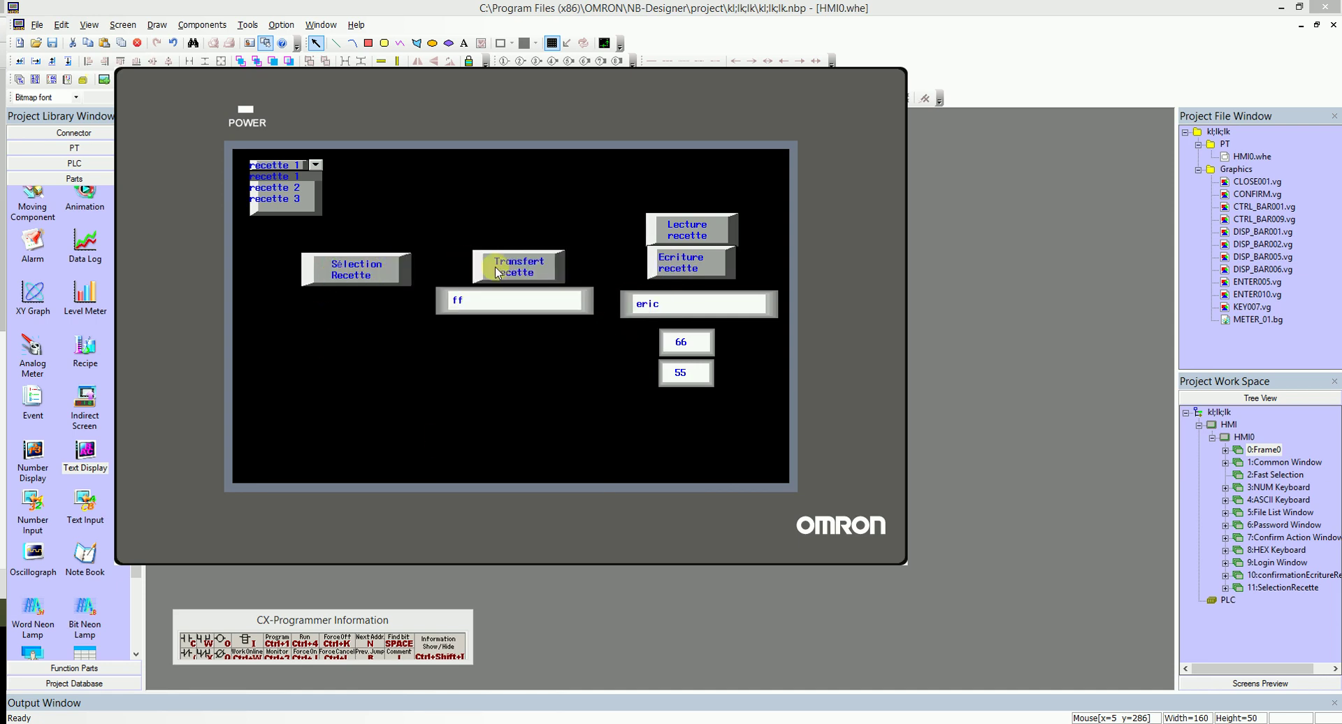